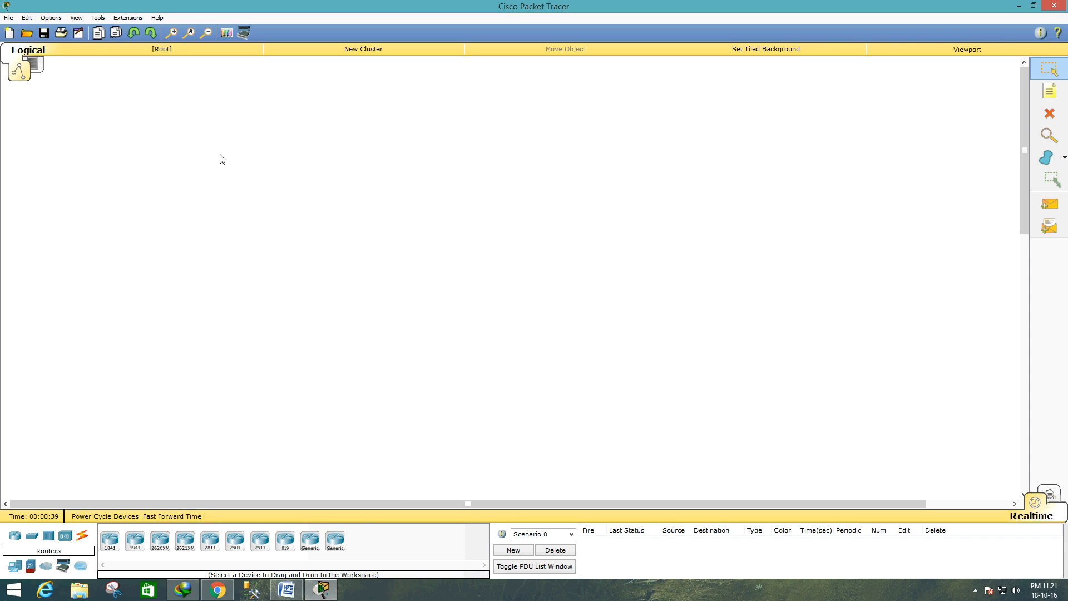
# Place four generic PC end devices in the workspace as the corners of a rectangle.
pyautogui.click(12, 571)
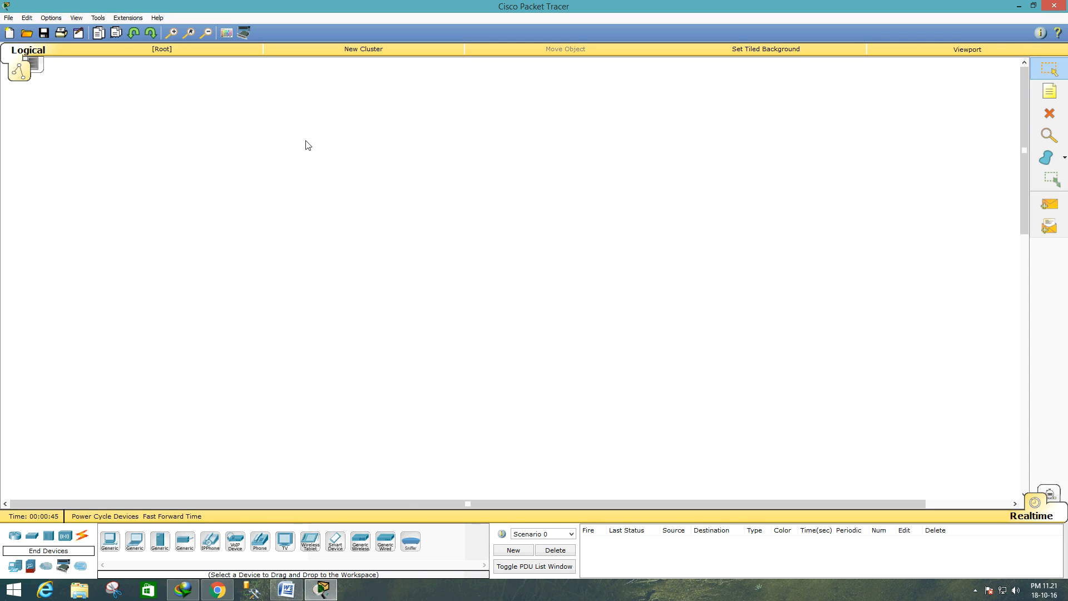
pyautogui.click(111, 540)
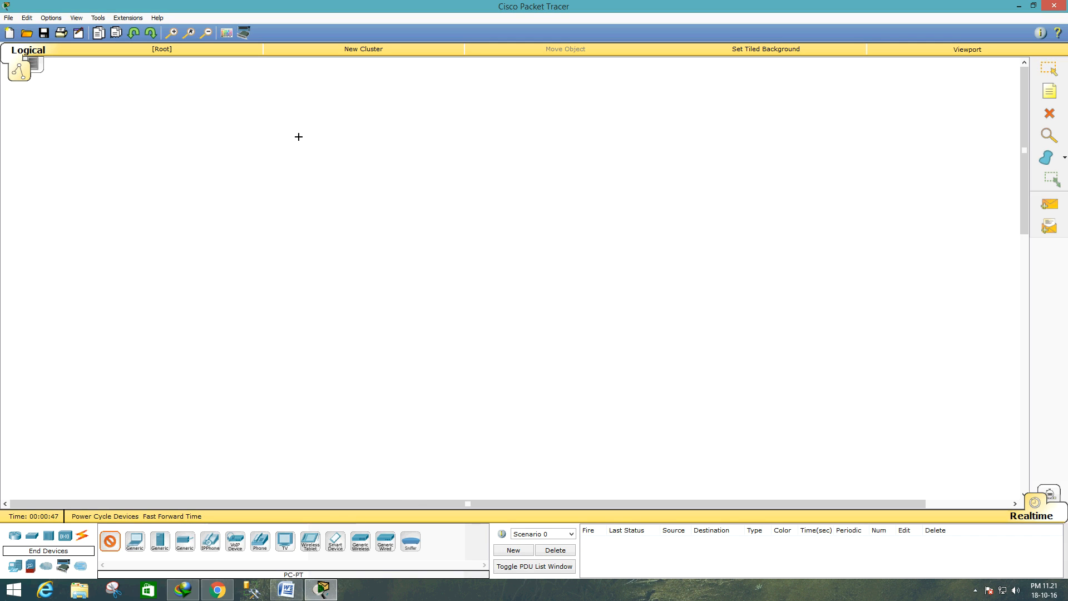
pyautogui.click(298, 137)
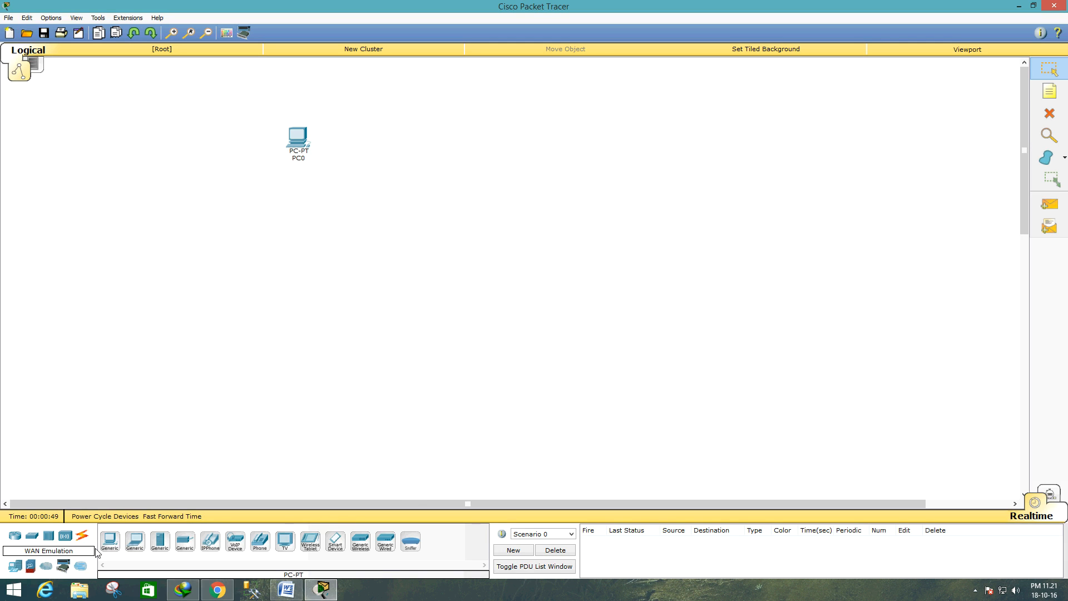
pyautogui.keyDown('ctrl'); pyautogui.click(109, 540); pyautogui.keyUp('ctrl')
pyautogui.click(549, 136)
pyautogui.moveTo(110, 539); pyautogui.dragTo(298, 327)
pyautogui.moveTo(110, 540); pyautogui.dragTo(574, 329)
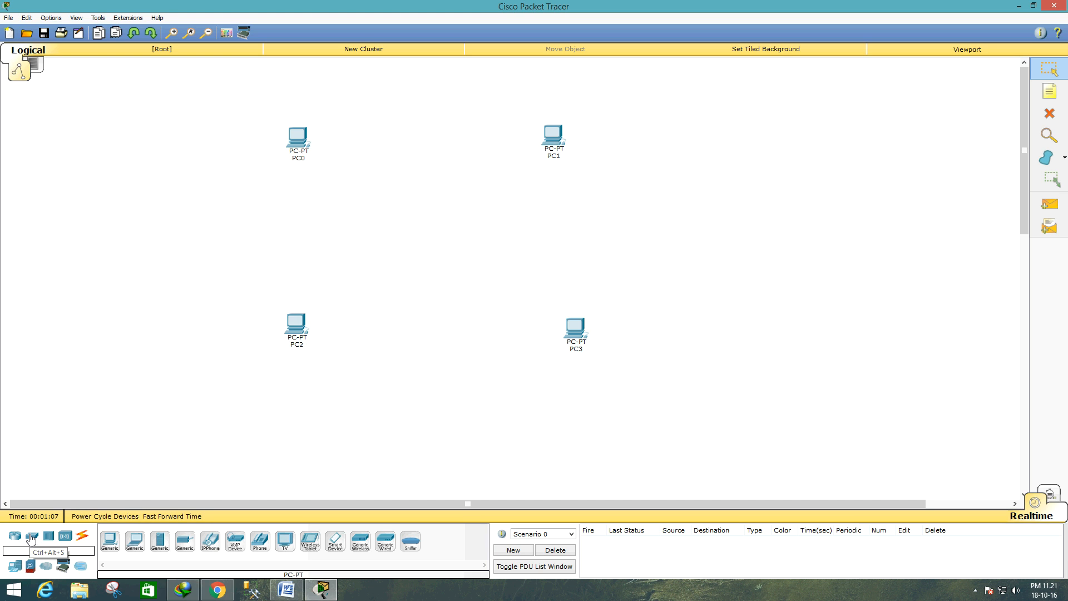
# Place four 2950-24 switches, one on the inner side of each PC.
pyautogui.click(32, 537)
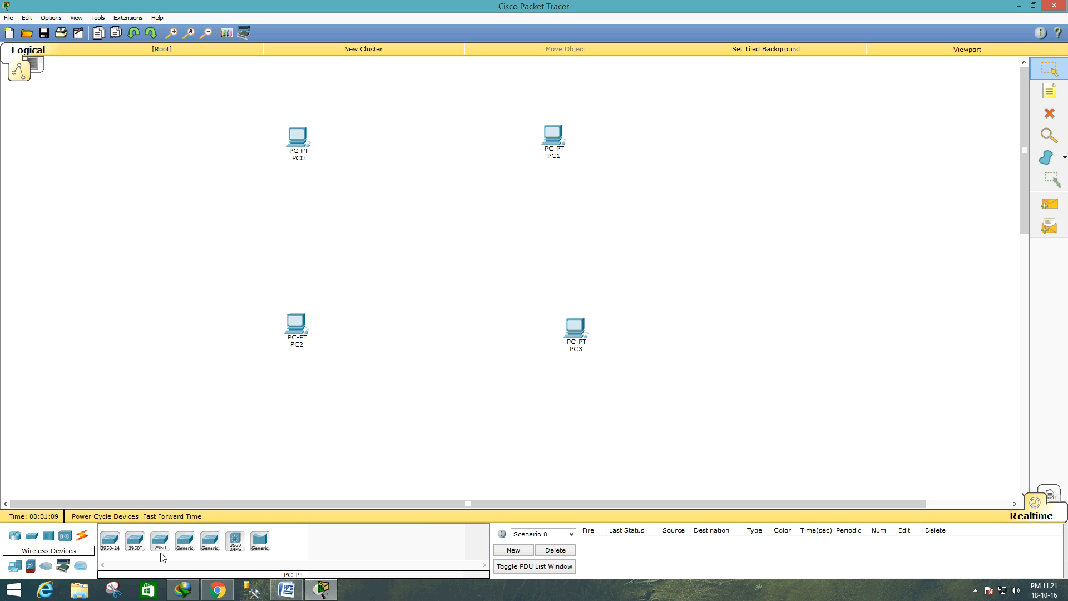
pyautogui.click(110, 549)
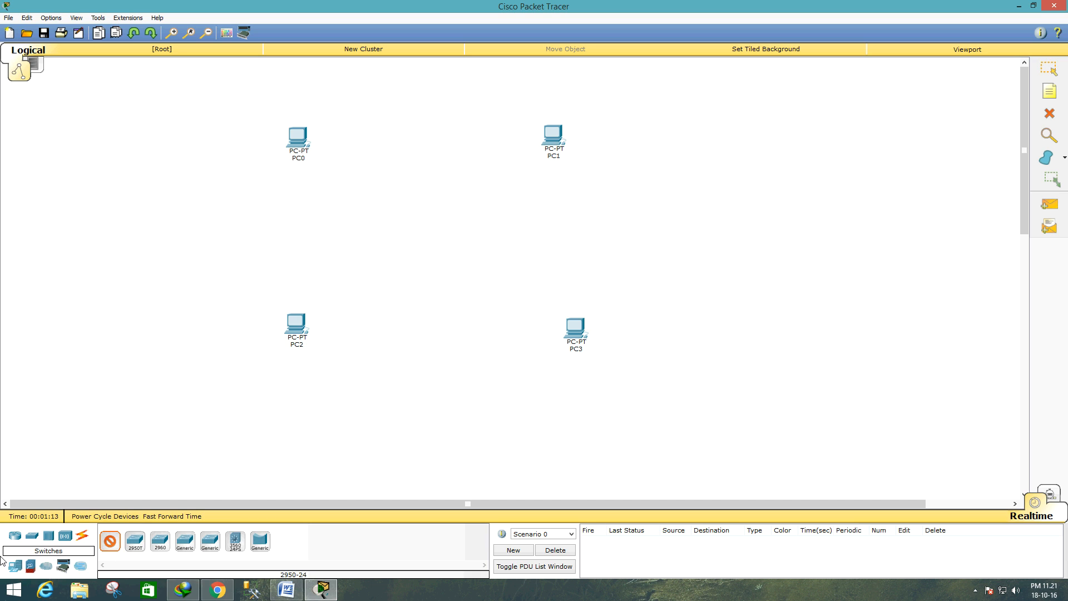
pyautogui.click(310, 208)
pyautogui.click(110, 540)
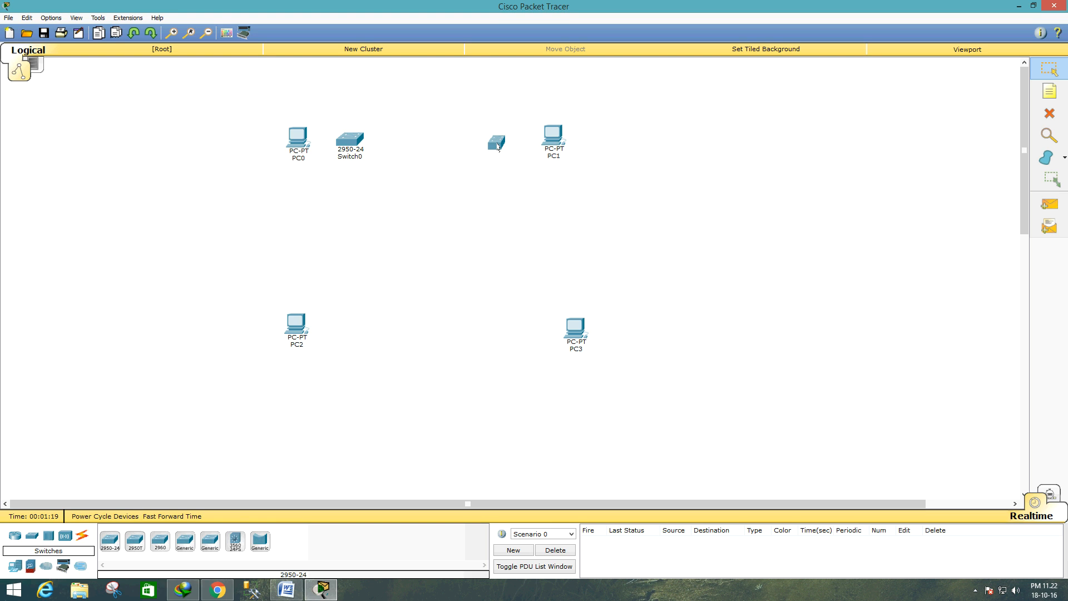
pyautogui.click(497, 147)
pyautogui.click(110, 540)
pyautogui.click(344, 332)
pyautogui.click(110, 540)
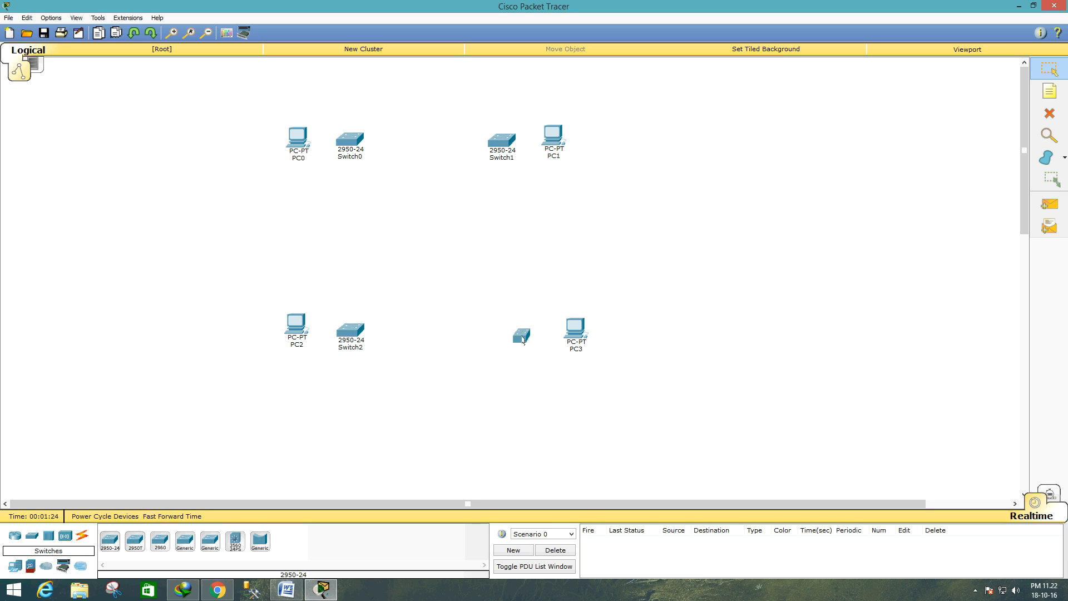
pyautogui.click(523, 340)
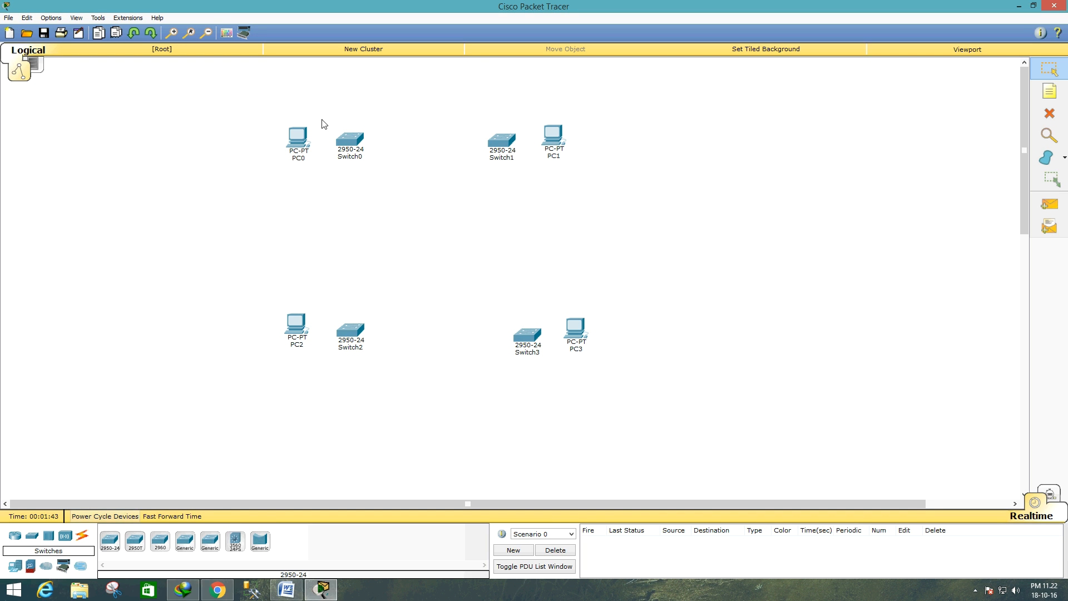
# Cable PC0 to Switch0 and PC1 to Switch1 using the automatically chosen connection type.
pyautogui.click(83, 539)
pyautogui.click(111, 542)
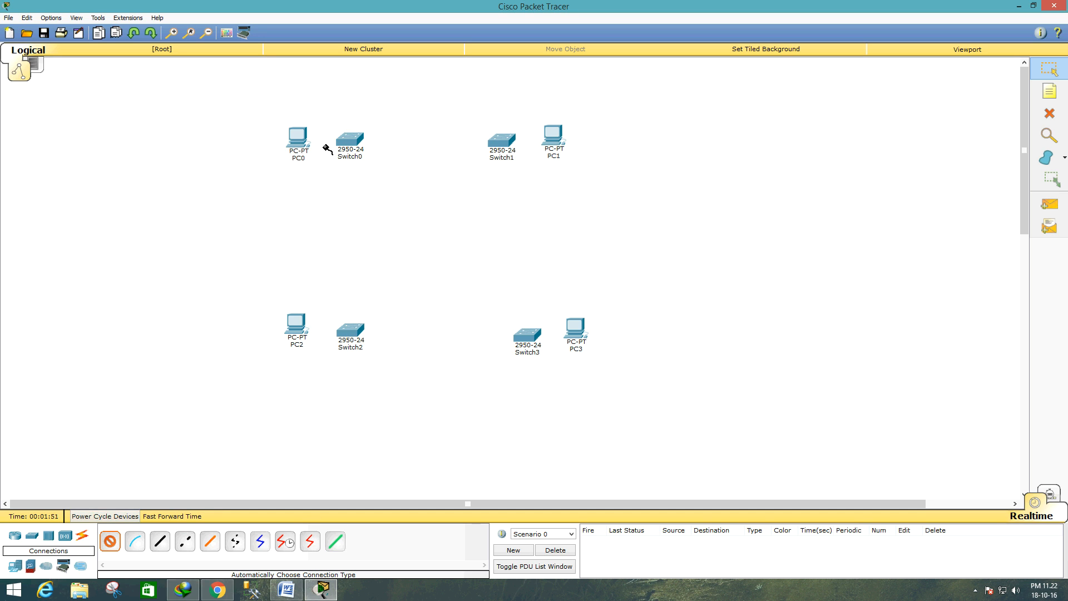
pyautogui.click(304, 144)
pyautogui.click(353, 140)
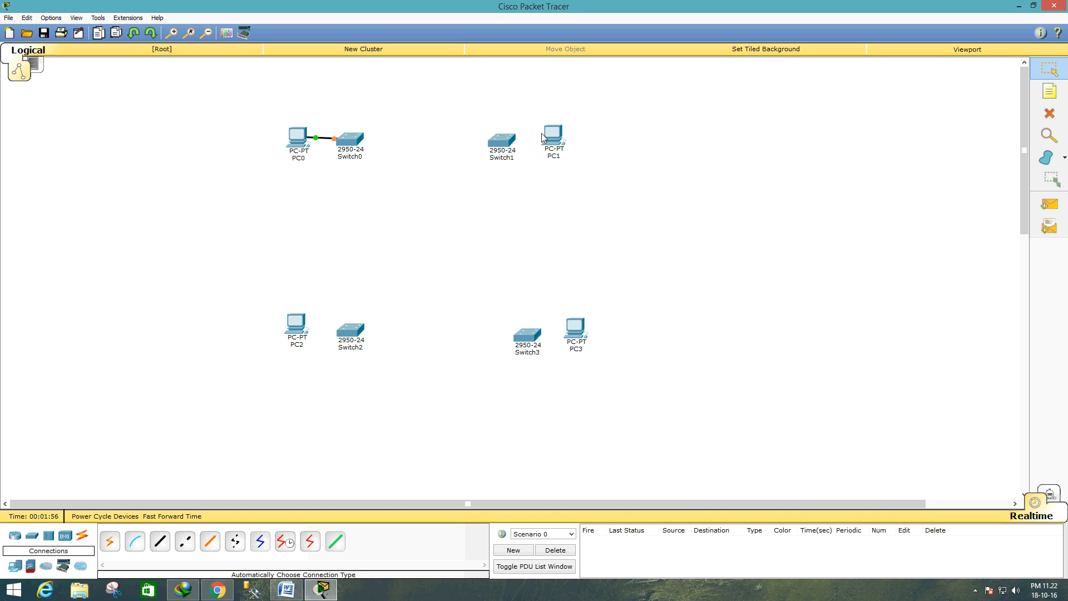
pyautogui.click(109, 541)
pyautogui.click(553, 135)
pyautogui.click(514, 150)
# Cable PC3 to Switch3 and PC2 to Switch2 using the automatically chosen connection type.
pyautogui.click(111, 542)
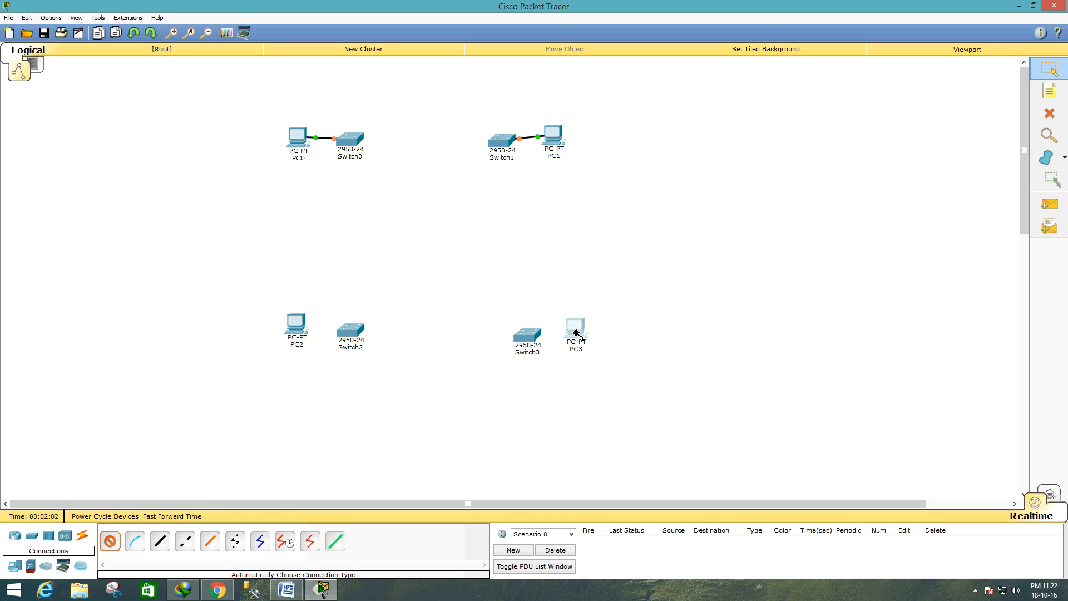
pyautogui.click(578, 334)
pyautogui.click(528, 334)
pyautogui.click(109, 541)
pyautogui.click(349, 330)
pyautogui.click(300, 328)
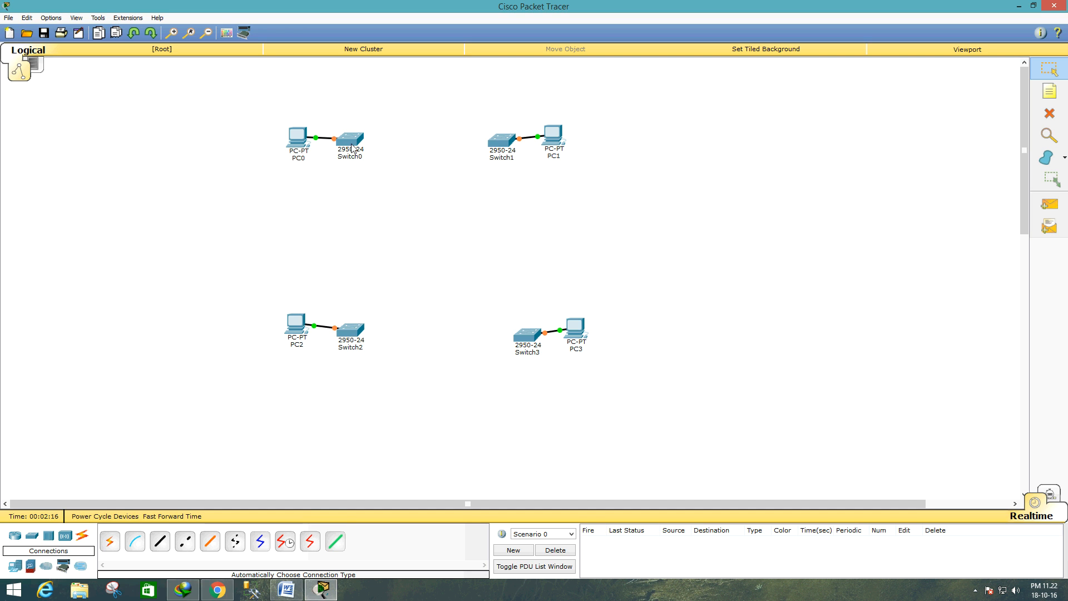
# Link Switch0 to Switch1, Switch2 and Switch3 with automatically chosen connections.
pyautogui.moveTo(351, 148)
pyautogui.moveTo(508, 142)
pyautogui.click(111, 543)
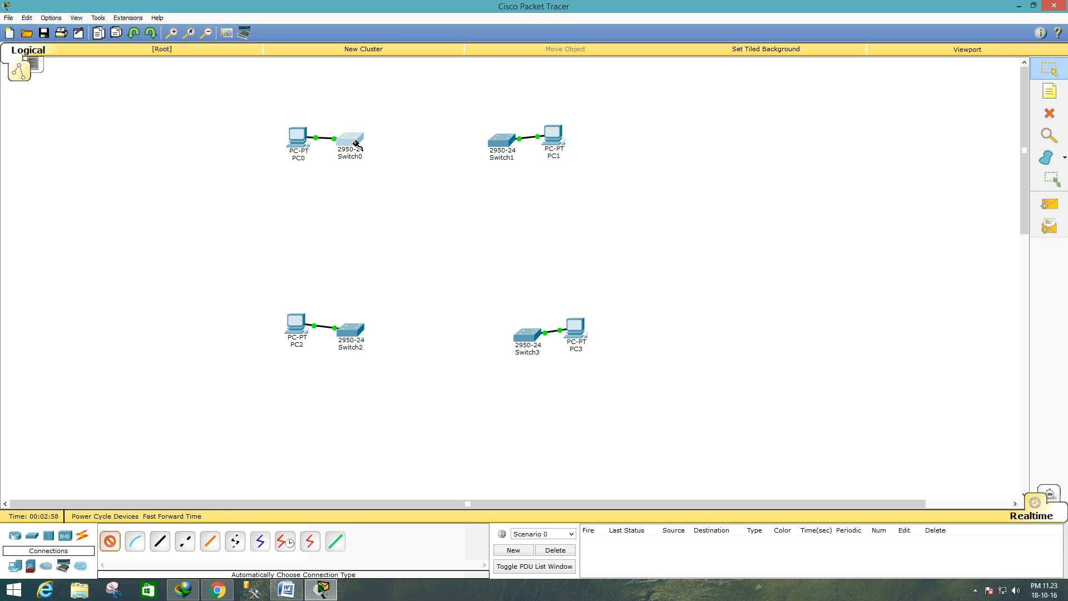
pyautogui.click(356, 144)
pyautogui.click(501, 142)
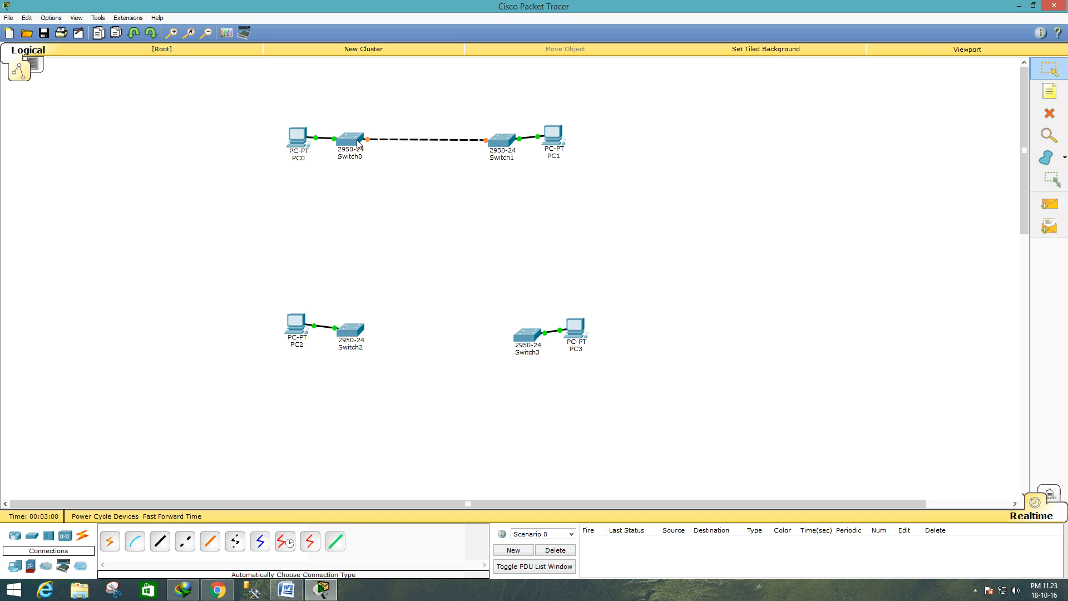
pyautogui.click(110, 541)
pyautogui.click(350, 141)
pyautogui.click(350, 329)
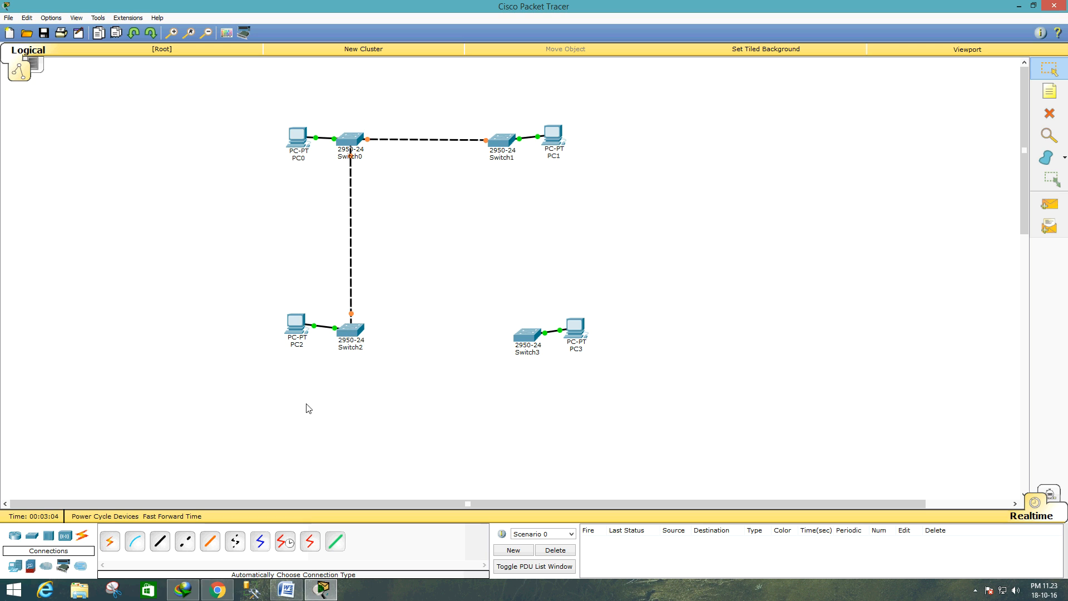
pyautogui.click(359, 143)
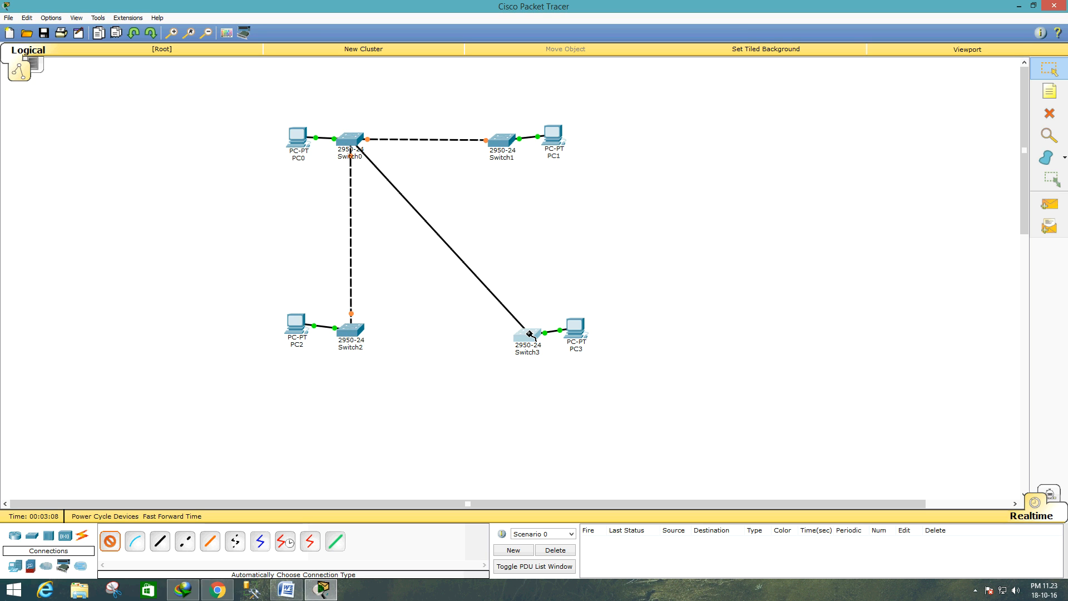
pyautogui.click(530, 335)
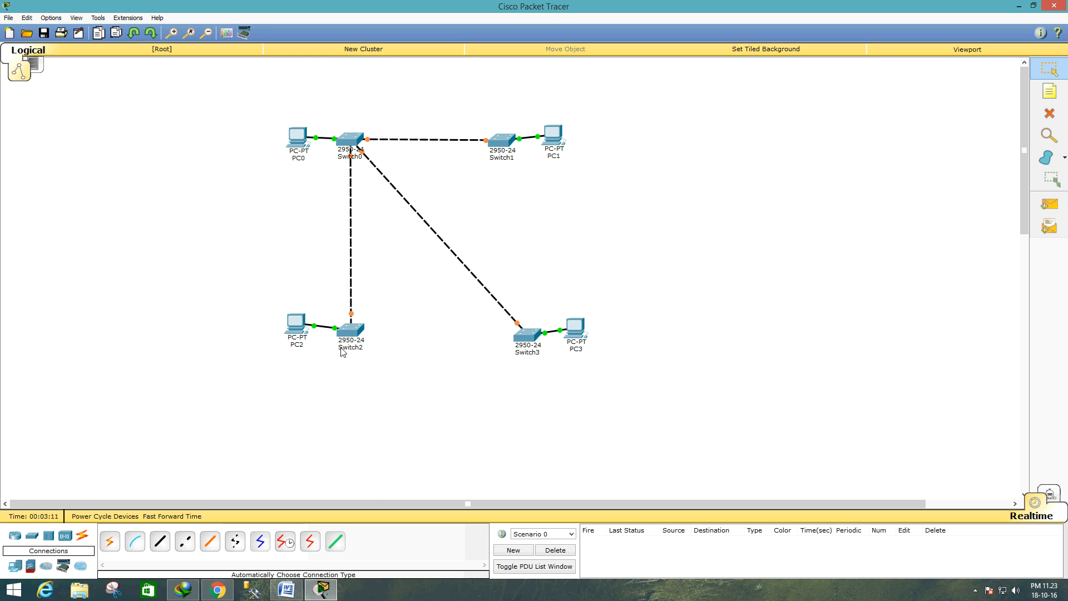
# Link Switch1 to Switch3 and Switch2 with automatically chosen connections.
pyautogui.click(111, 543)
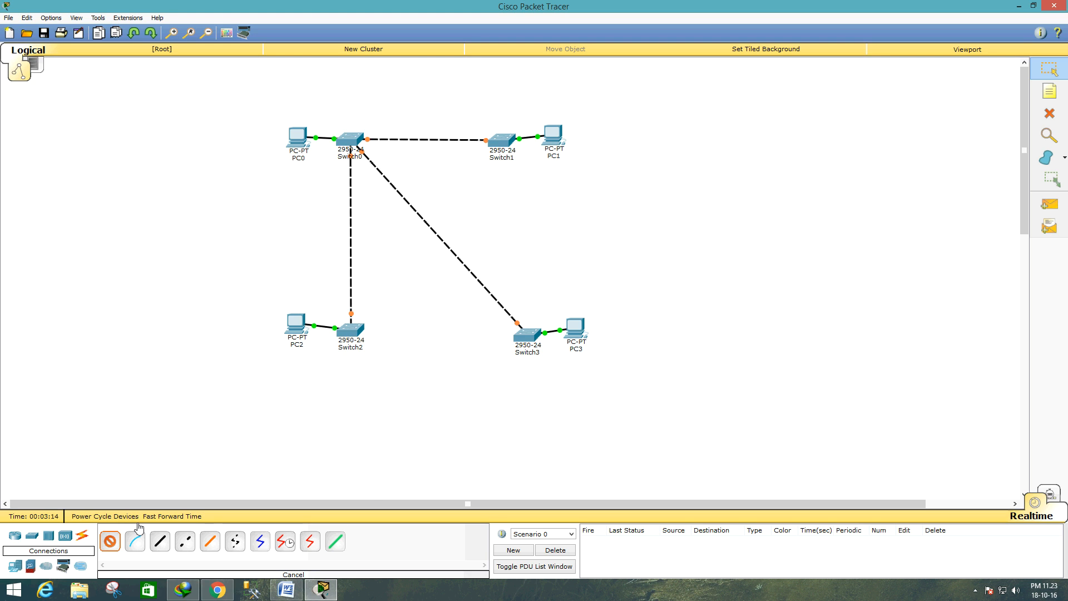
pyautogui.moveTo(503, 146)
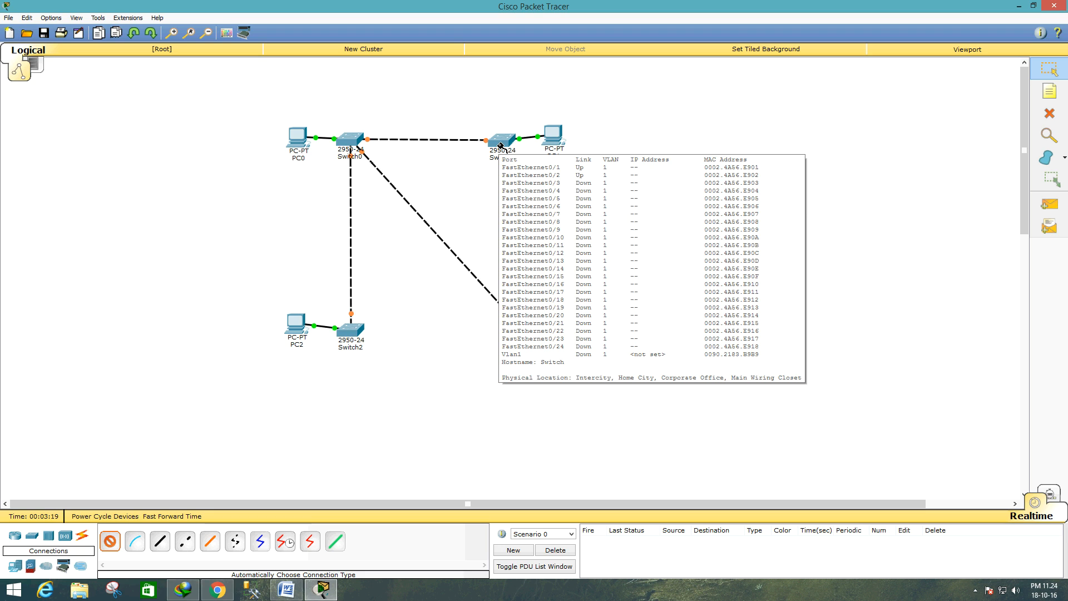
pyautogui.click(500, 146)
pyautogui.click(526, 334)
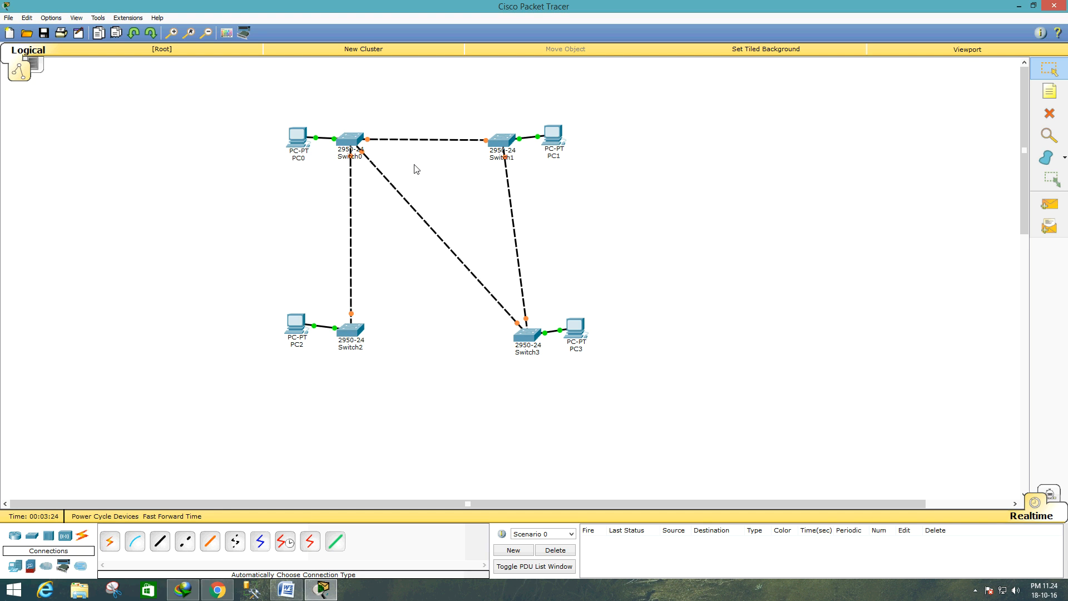
pyautogui.click(109, 548)
pyautogui.click(498, 154)
pyautogui.click(353, 337)
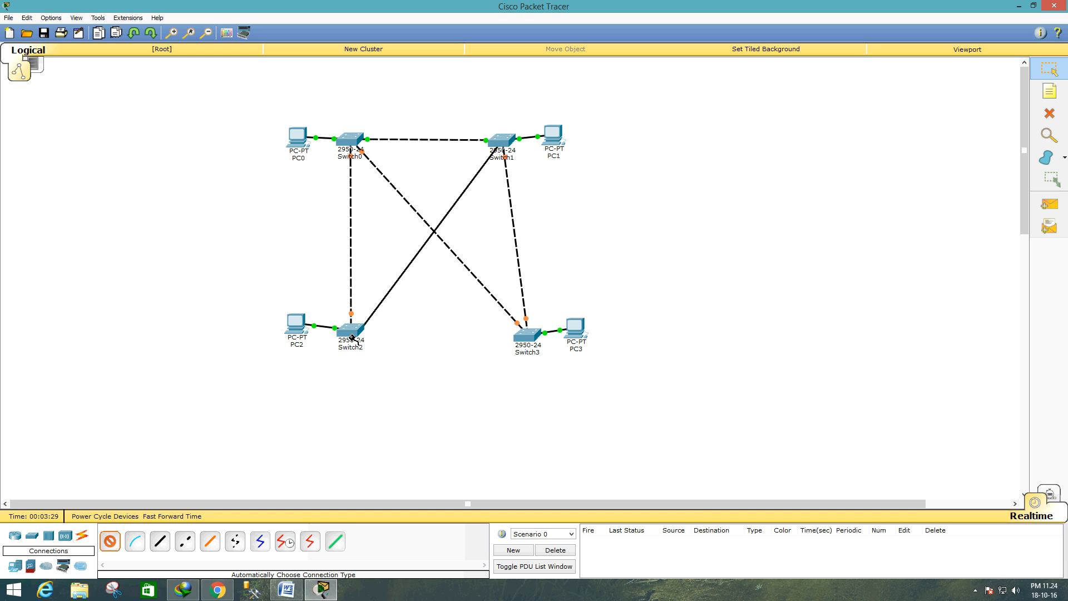
pyautogui.click(352, 337)
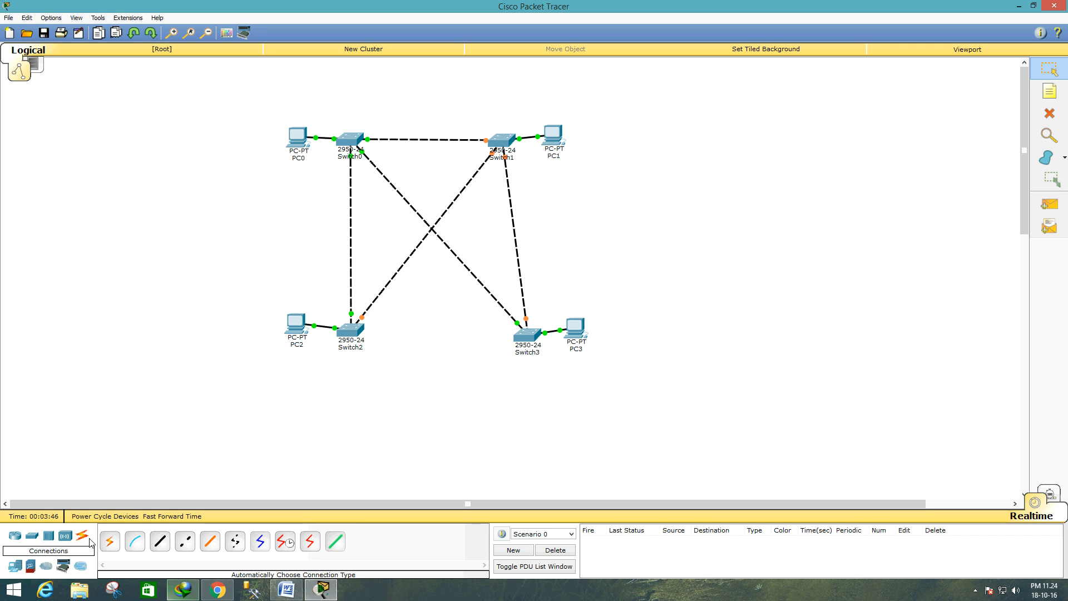
# Link Switch3 to Switch2 with an automatically chosen connection to complete the full mesh.
pyautogui.click(110, 541)
pyautogui.click(508, 338)
pyautogui.click(355, 333)
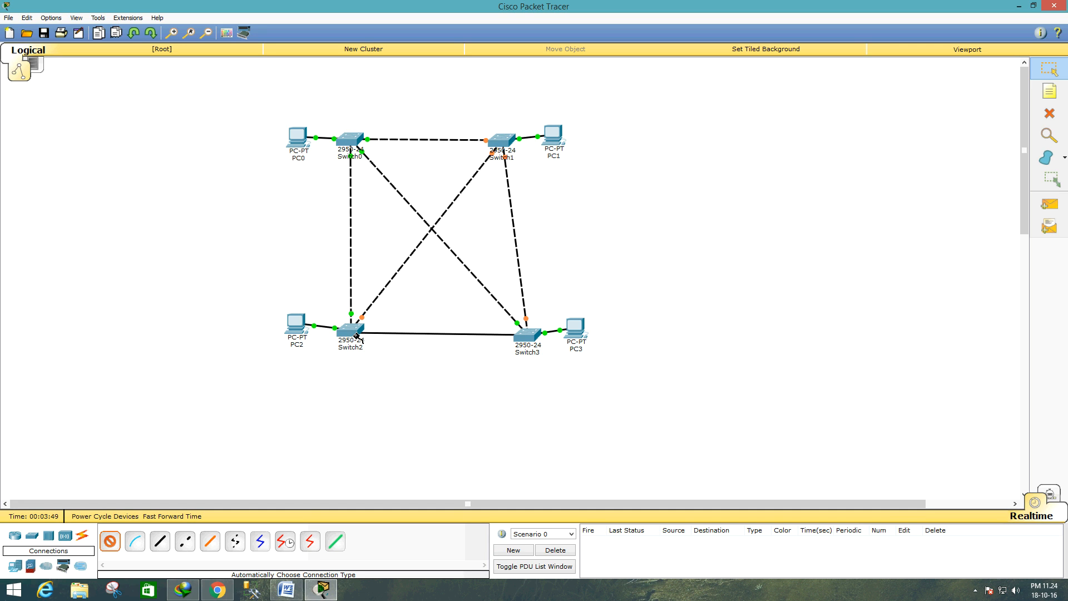
pyautogui.click(357, 336)
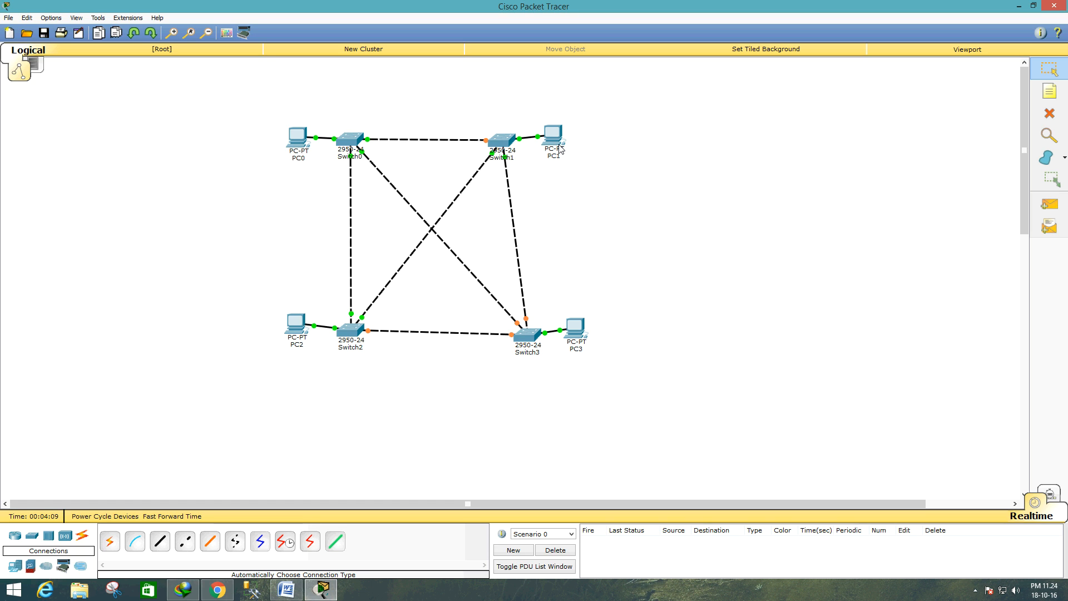
# Assign PC1 the static IP address 192.168.0.1 with the default subnet mask.
pyautogui.moveTo(560, 148)
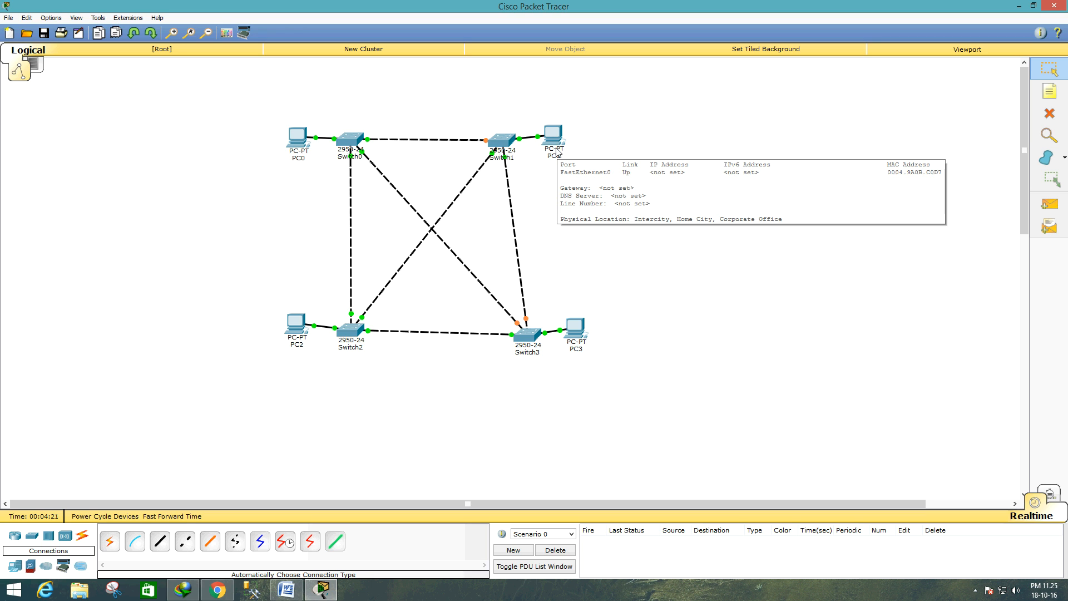
pyautogui.click(556, 149)
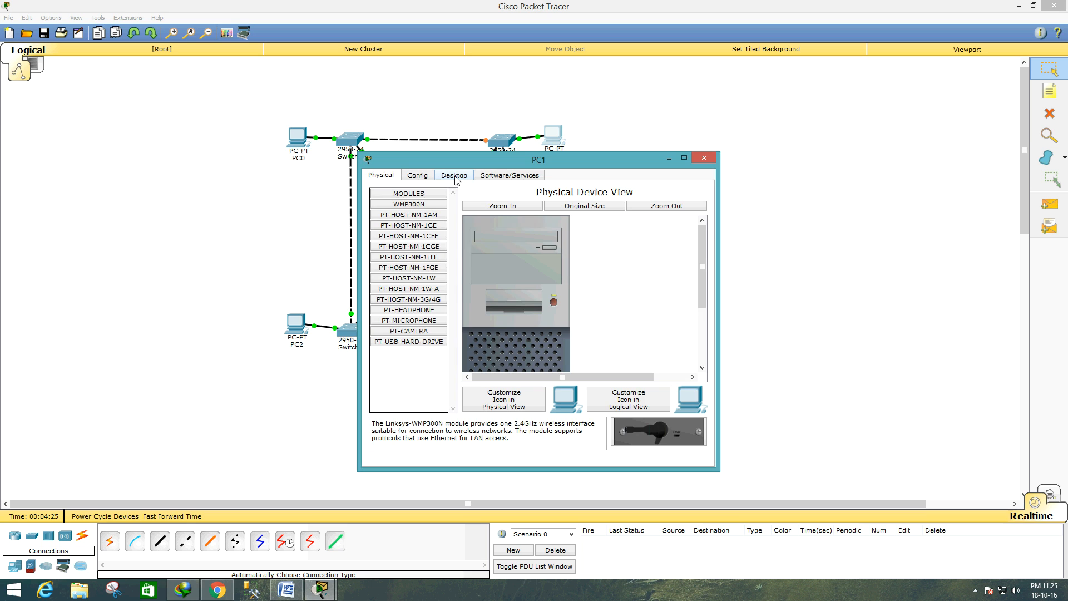
pyautogui.click(455, 176)
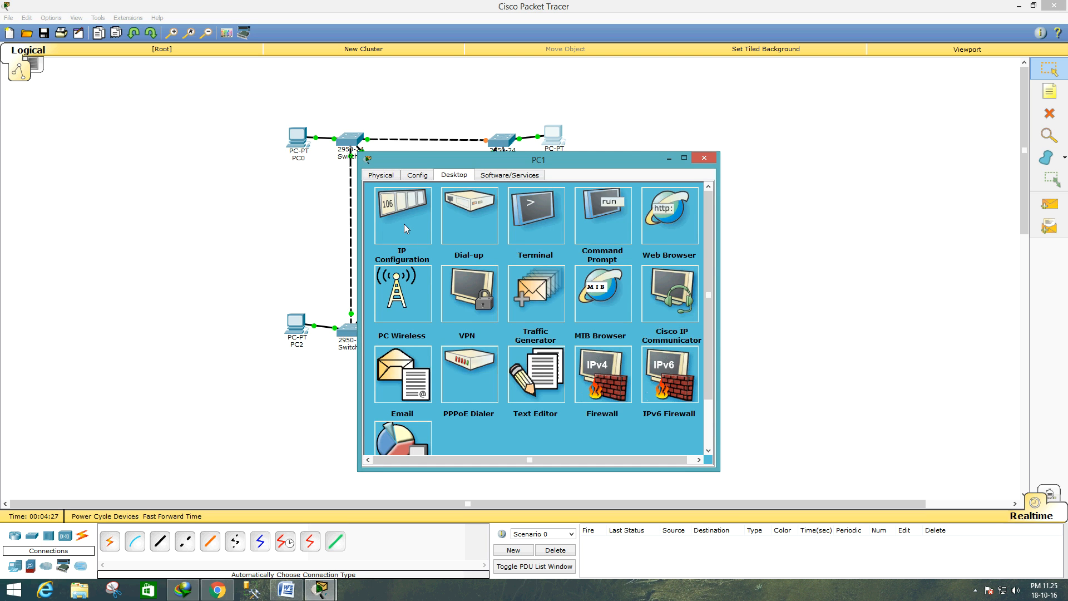
pyautogui.click(404, 228)
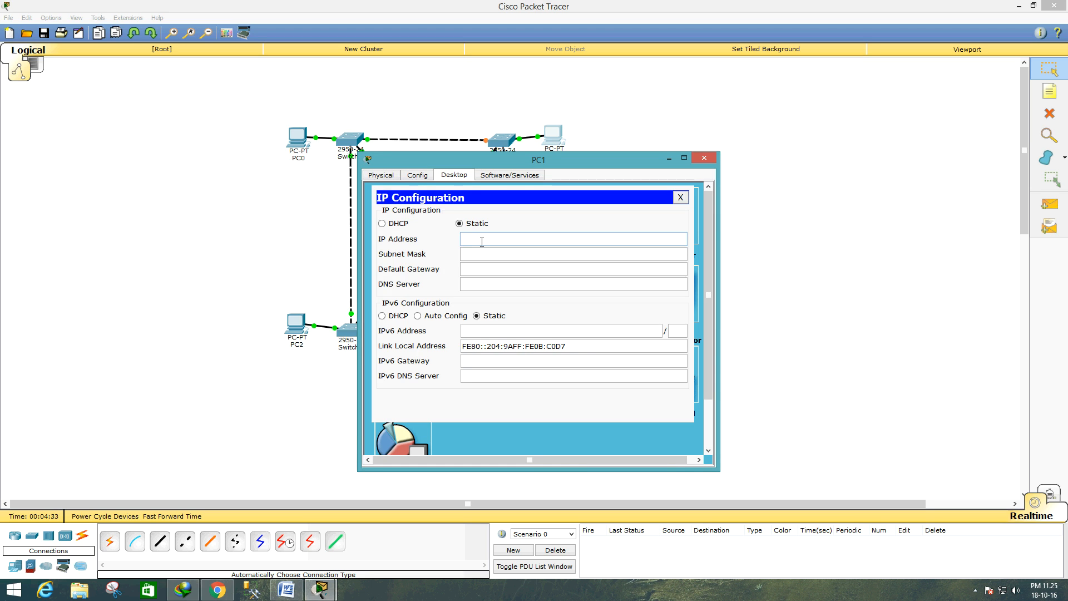
pyautogui.write('192.168.0.1')
pyautogui.press('Tab')
pyautogui.click(704, 158)
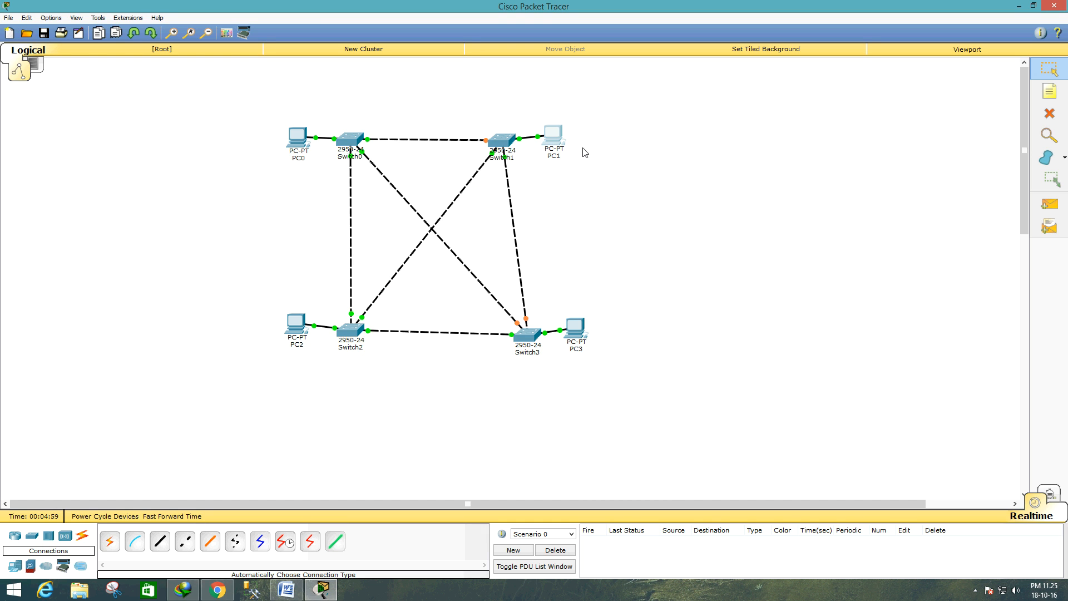
pyautogui.moveTo(554, 138)
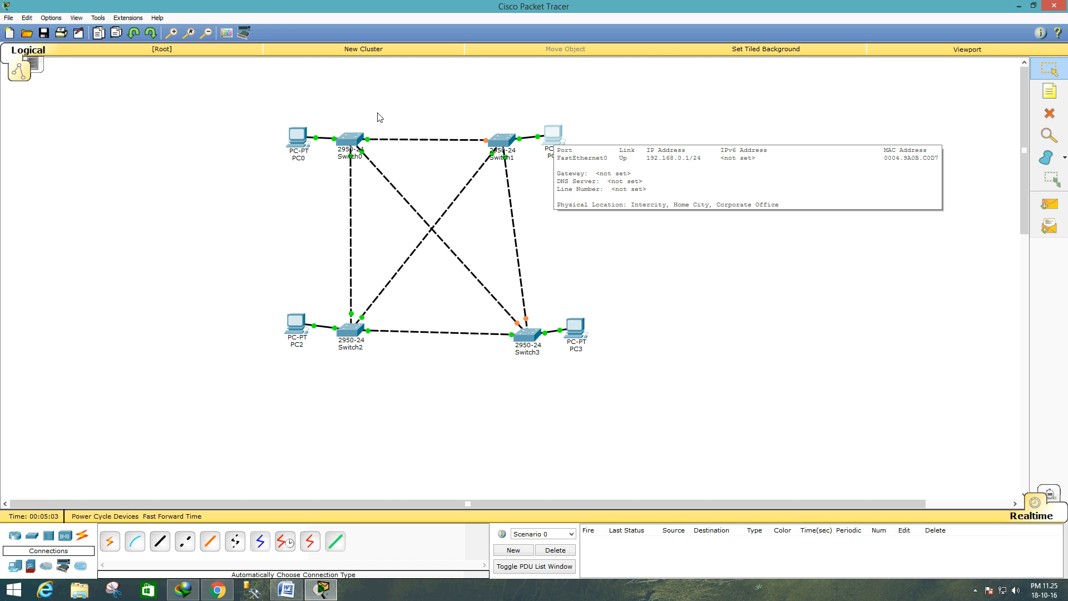
# Assign PC0 the static IP address 192.168.0.2 with the default subnet mask.
pyautogui.click(299, 143)
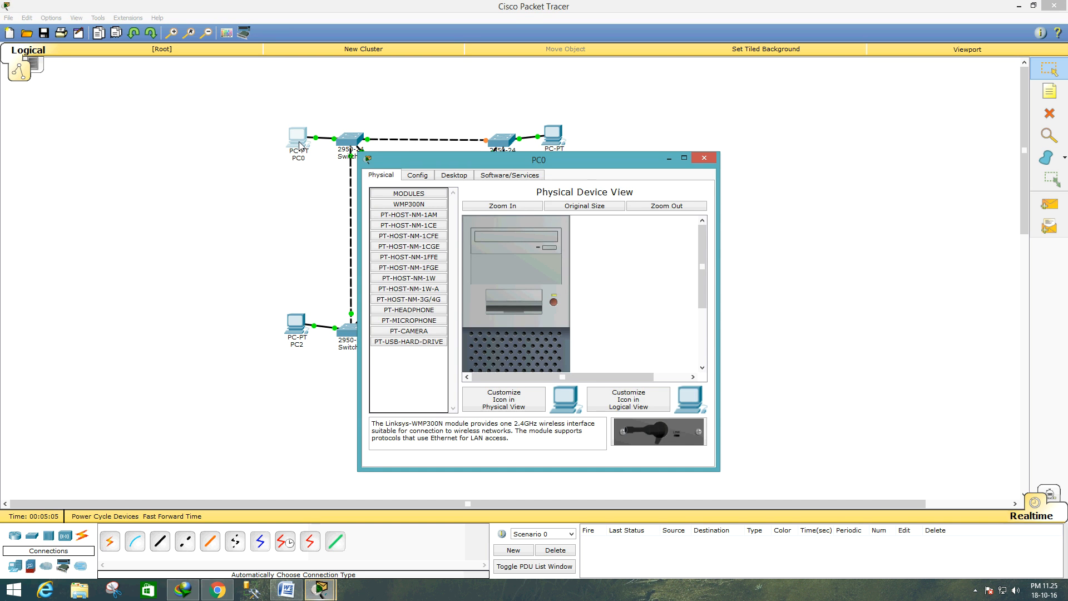
pyautogui.click(454, 174)
pyautogui.click(417, 212)
pyautogui.click(486, 240)
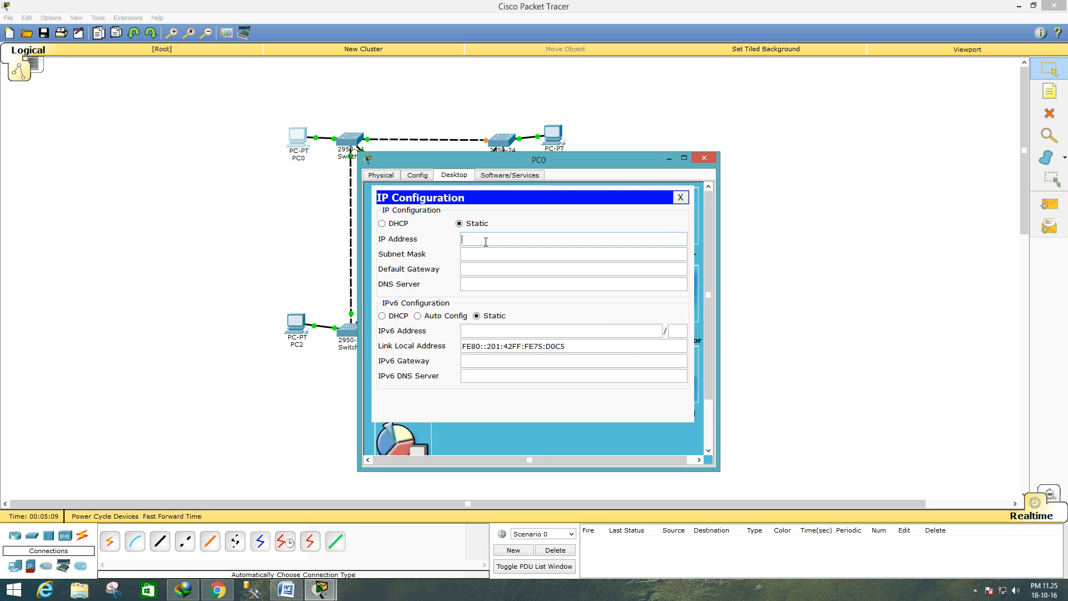
pyautogui.write('192.168.0.')
pyautogui.write('2')
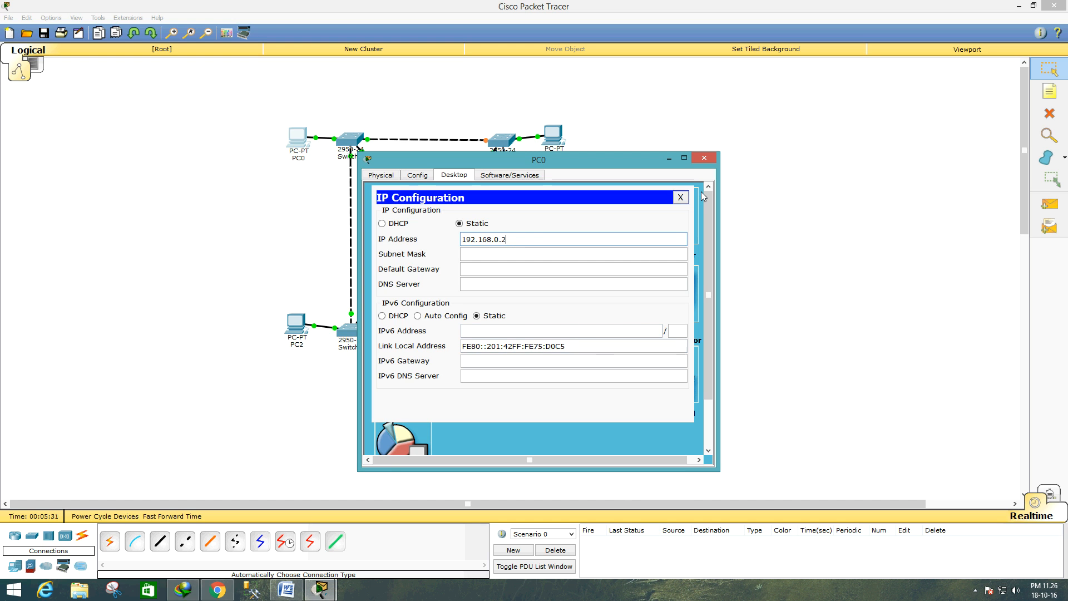
pyautogui.click(667, 257)
pyautogui.click(705, 159)
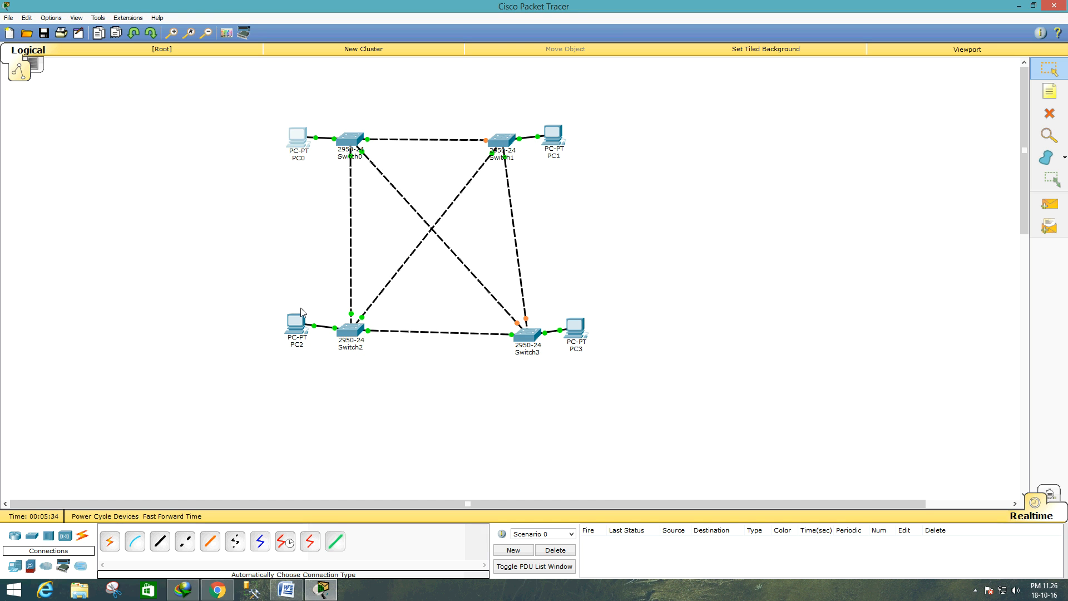
# Assign PC2 a static IP address on the 192.168.0 network.
pyautogui.moveTo(301, 152)
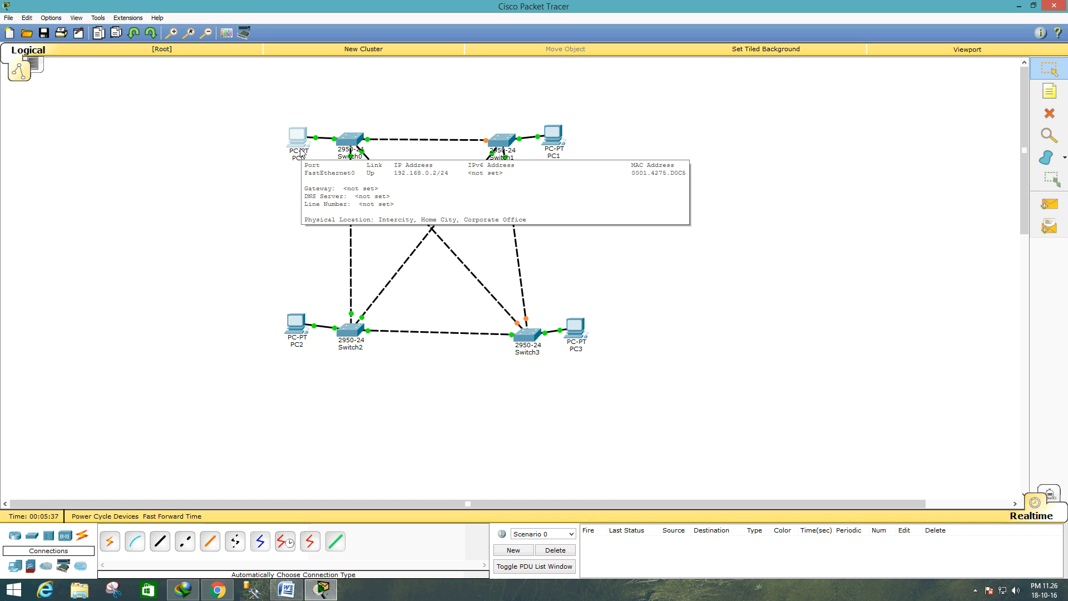
pyautogui.moveTo(293, 326)
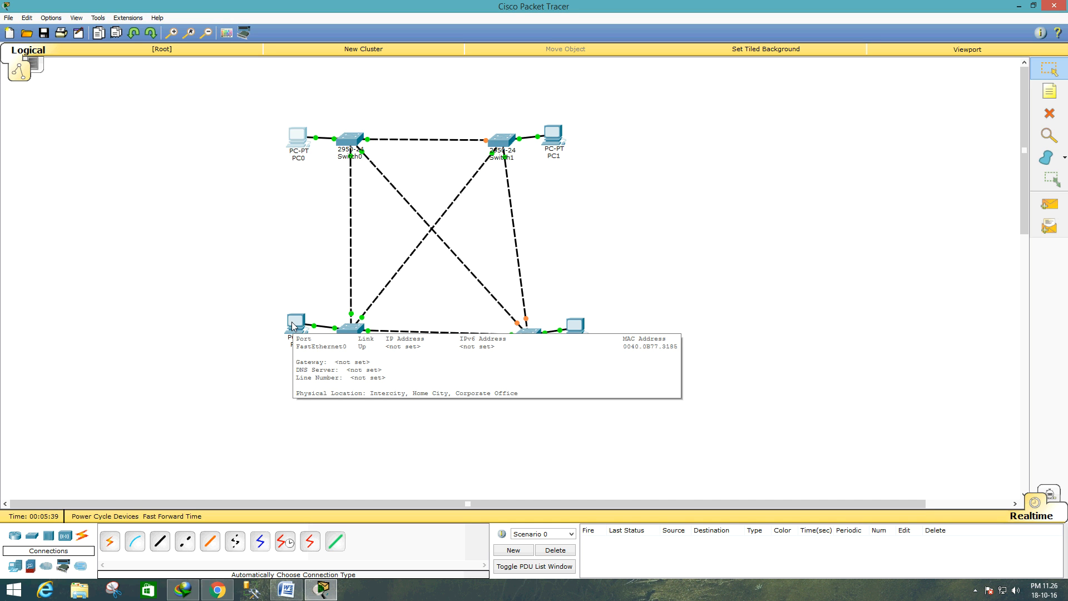
pyautogui.click(302, 333)
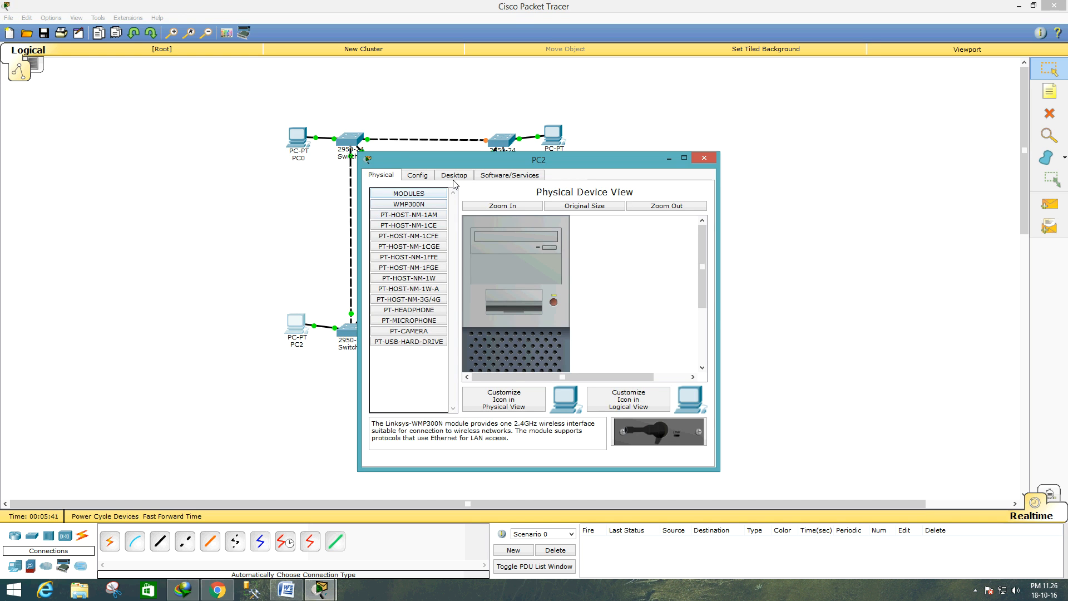
pyautogui.click(454, 175)
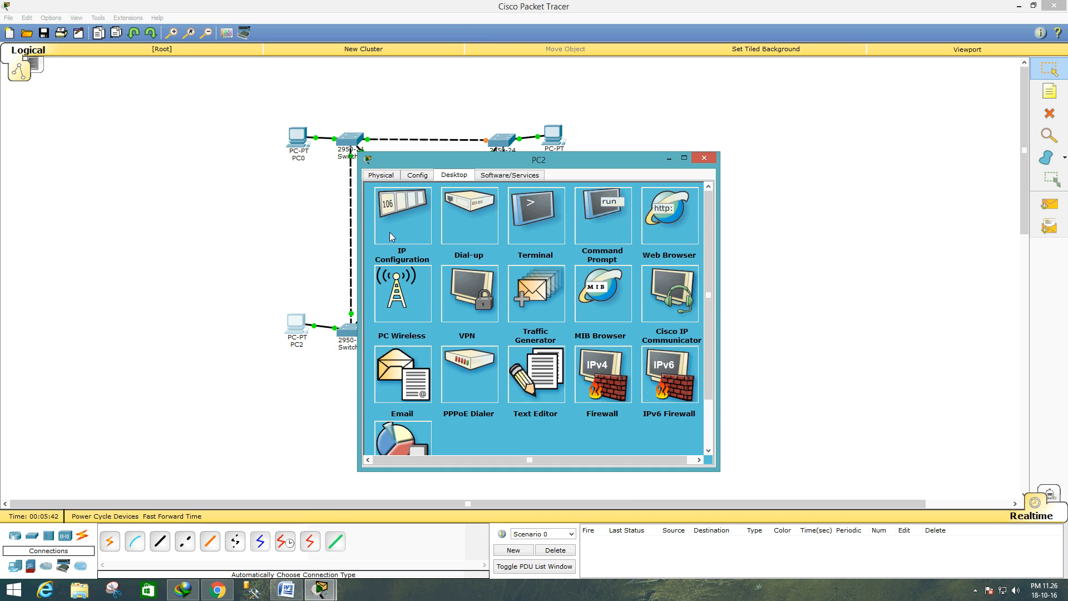
pyautogui.click(389, 236)
pyautogui.write('192.168')
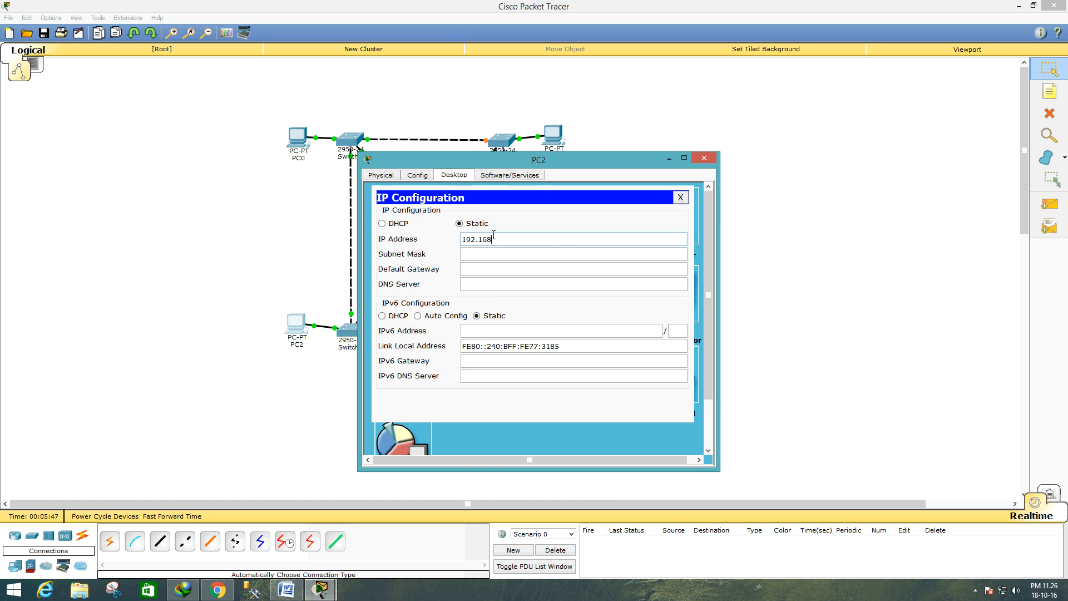
pyautogui.write('.0.')
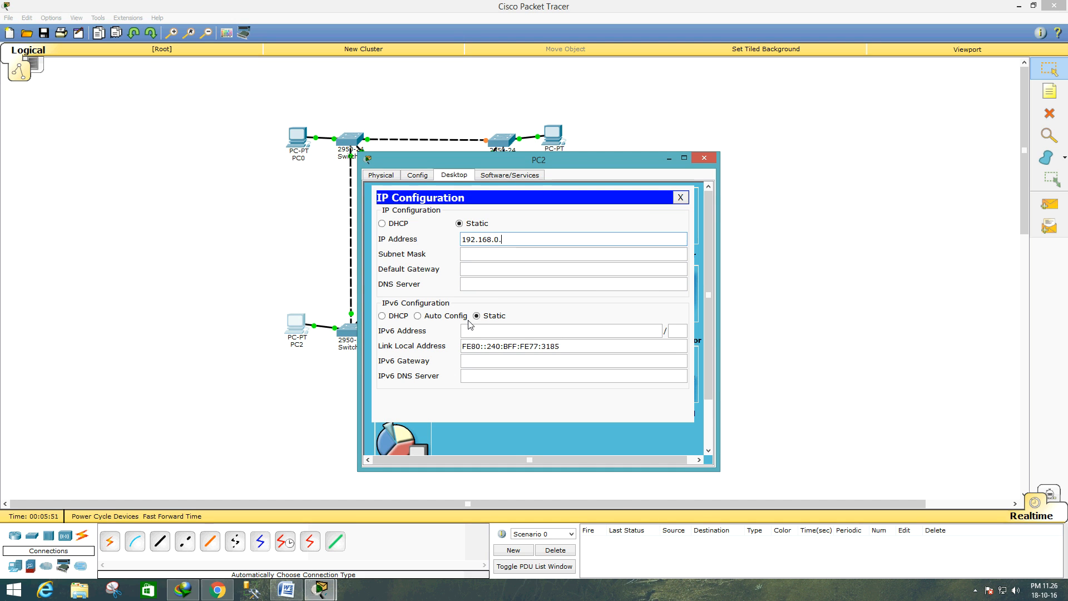
pyautogui.press('Return')
pyautogui.click(704, 157)
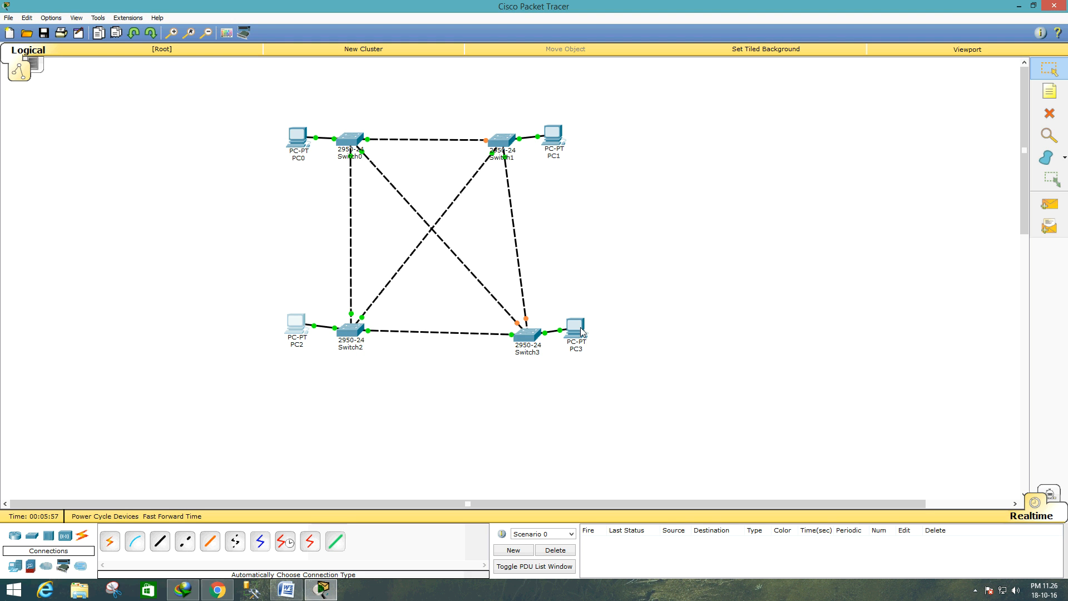
# Assign PC3 the static IP address 192.168.0.4 with the default subnet mask.
pyautogui.click(583, 332)
pyautogui.click(454, 174)
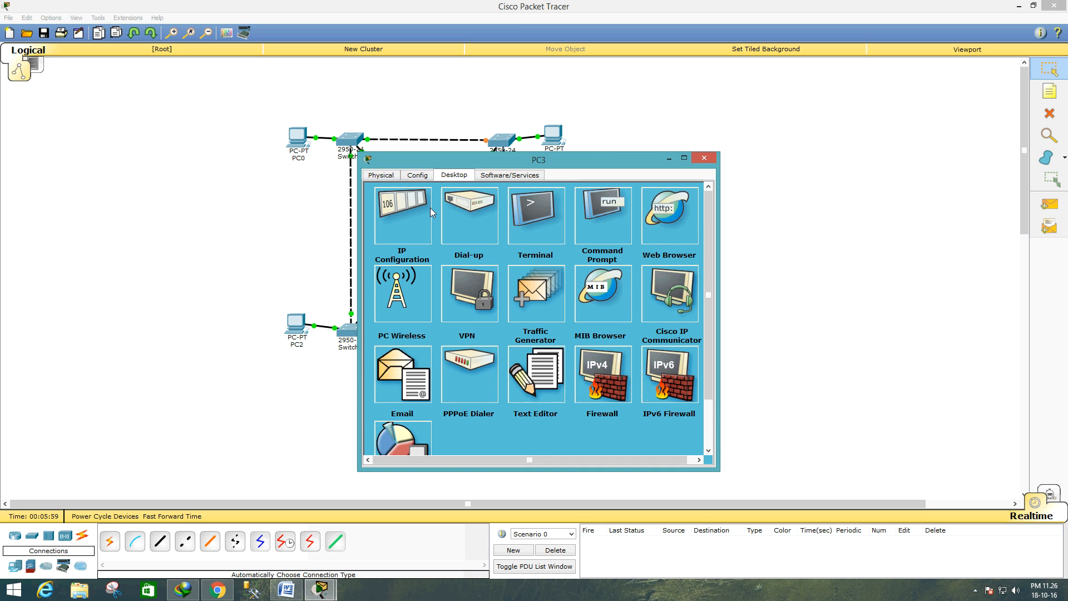
pyautogui.click(431, 211)
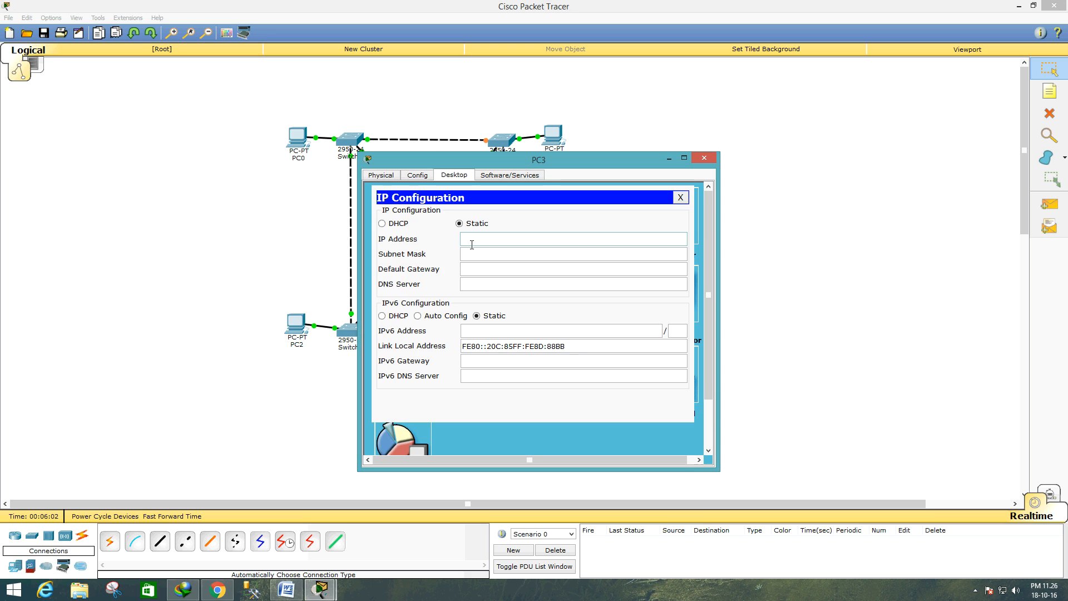
pyautogui.write('192.168.0.4')
pyautogui.click(472, 250)
pyautogui.click(714, 160)
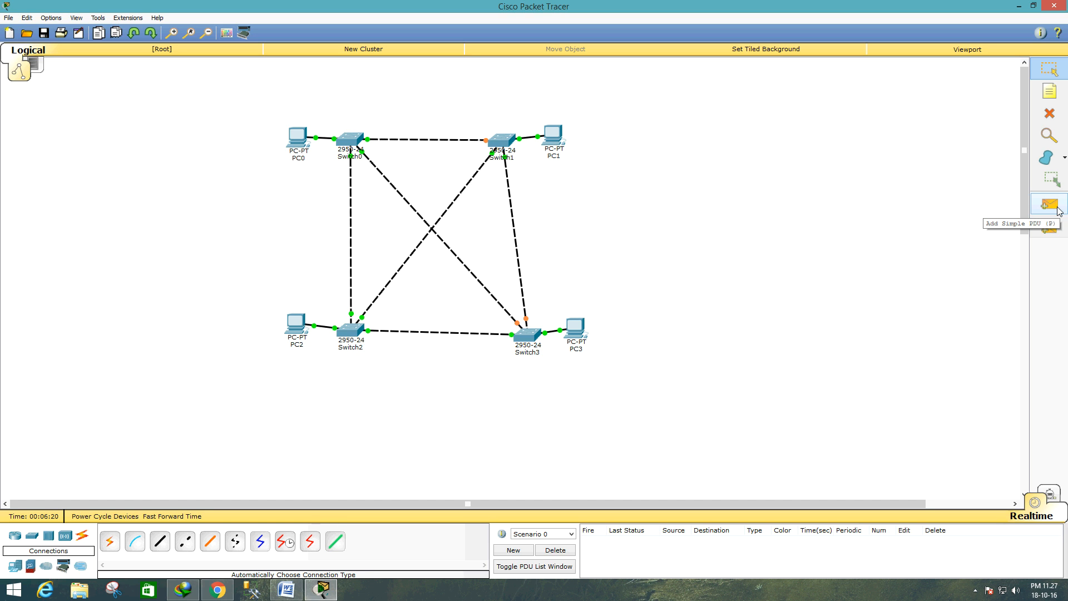
# Test connectivity by sending simple PDUs from PC0 to PC3 and from PC1 to PC2.
pyautogui.click(1057, 208)
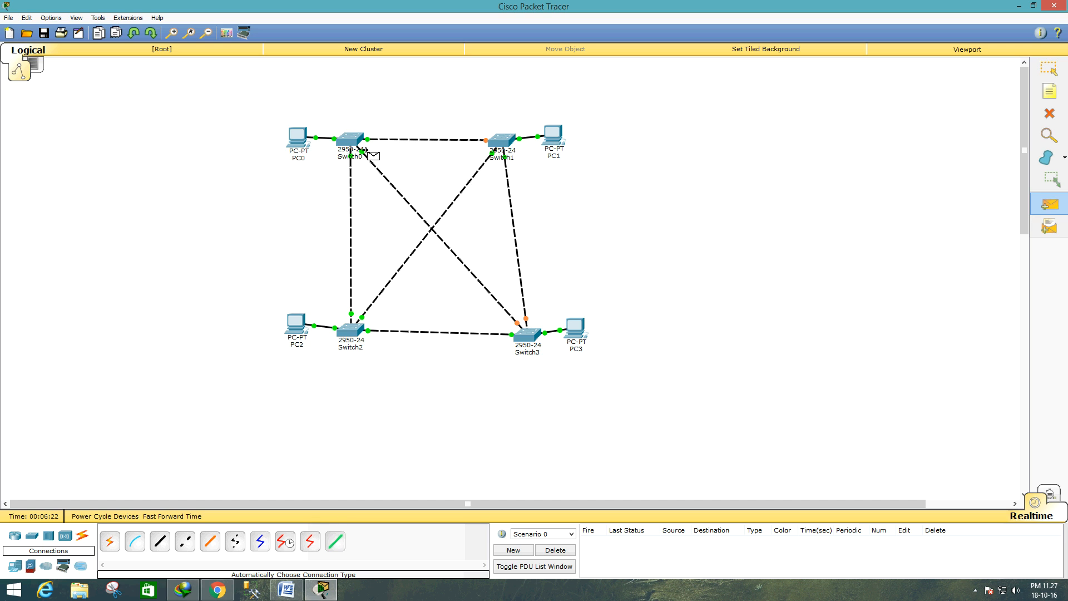
pyautogui.click(297, 136)
pyautogui.click(573, 328)
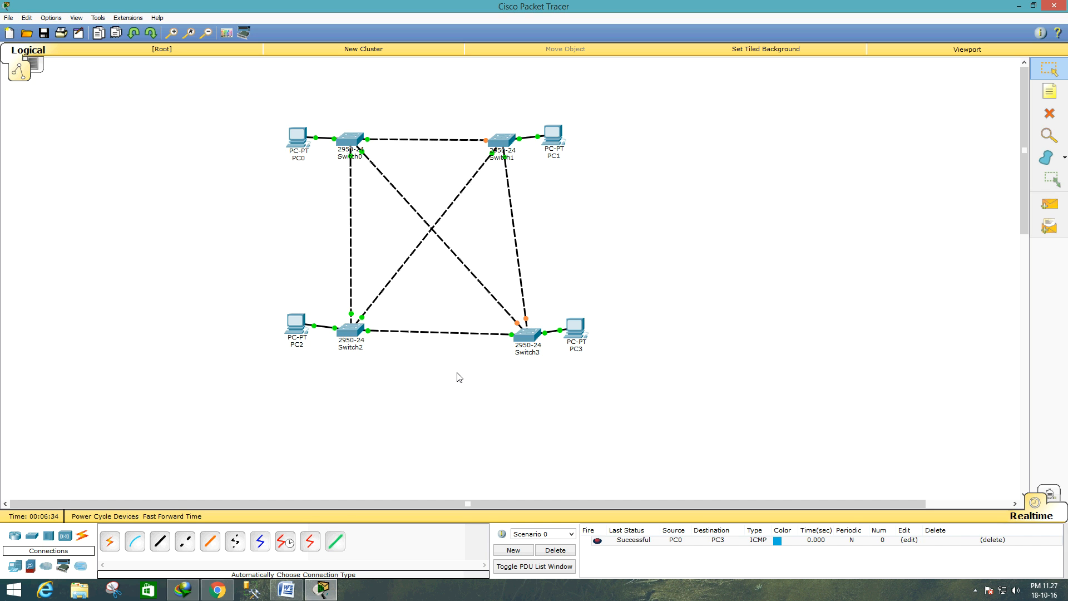
pyautogui.click(1050, 204)
pyautogui.click(559, 128)
pyautogui.click(290, 321)
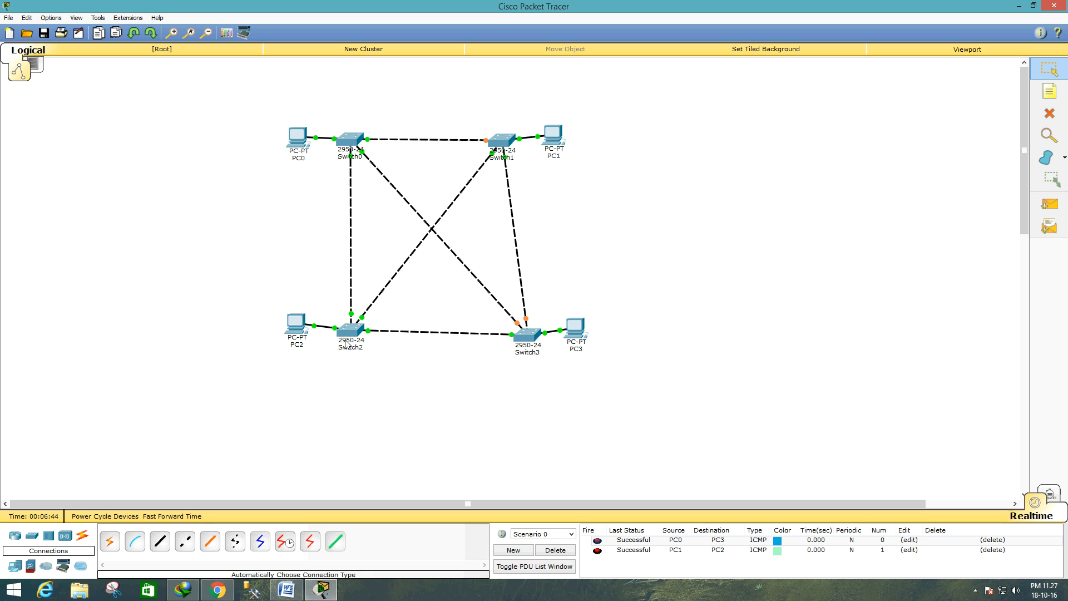
# Try to send a simple PDU from Switch2 to PC3.
pyautogui.click(1042, 201)
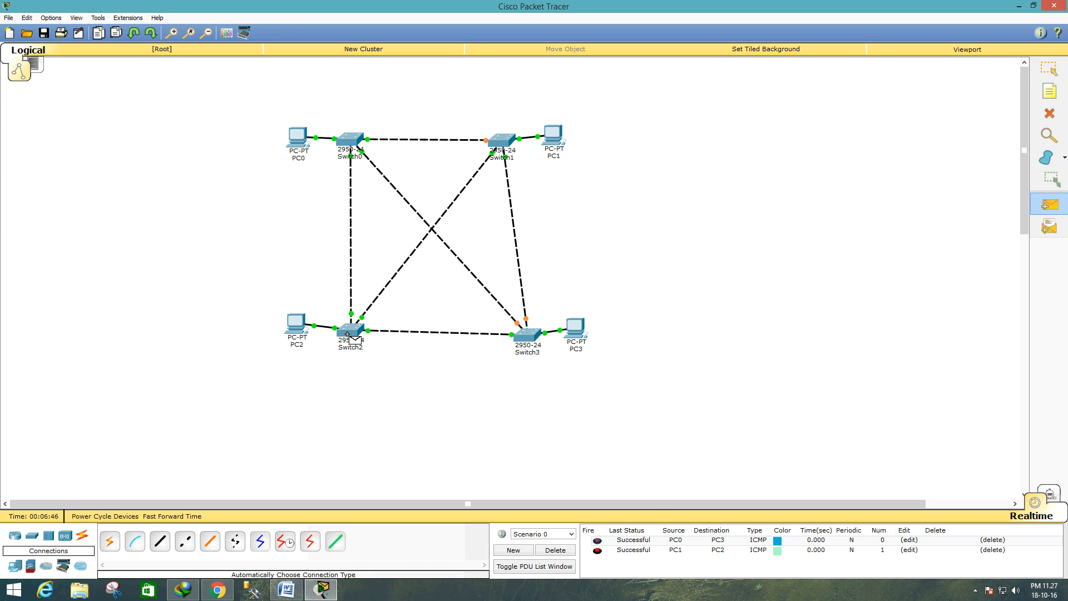
pyautogui.click(346, 334)
pyautogui.click(568, 332)
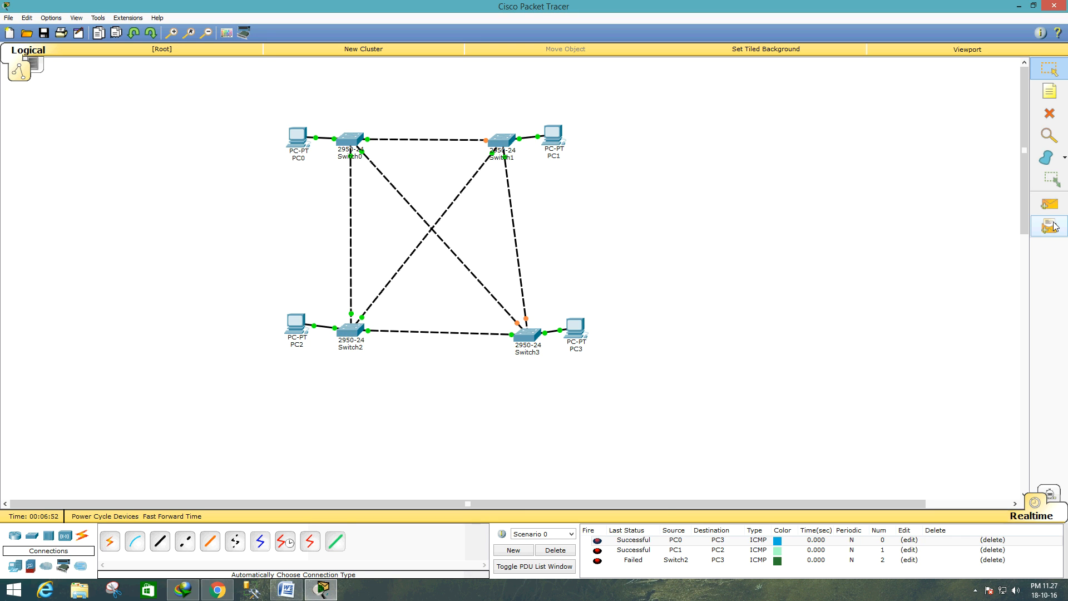
# Send a simple PDU from PC2 to PC3 to test their connectivity.
pyautogui.click(1049, 205)
pyautogui.click(296, 329)
pyautogui.click(573, 324)
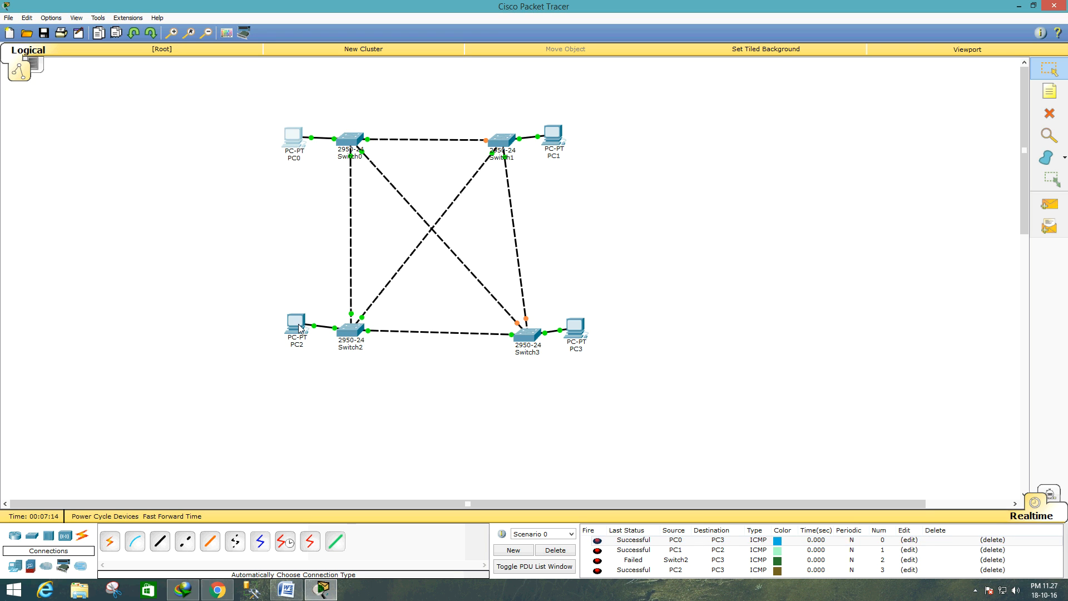
# Move PC2, PC1 and PC3 slightly outward, away from their connected switches.
pyautogui.moveTo(299, 328); pyautogui.dragTo(288, 333)
pyautogui.moveTo(560, 140); pyautogui.dragTo(566, 143)
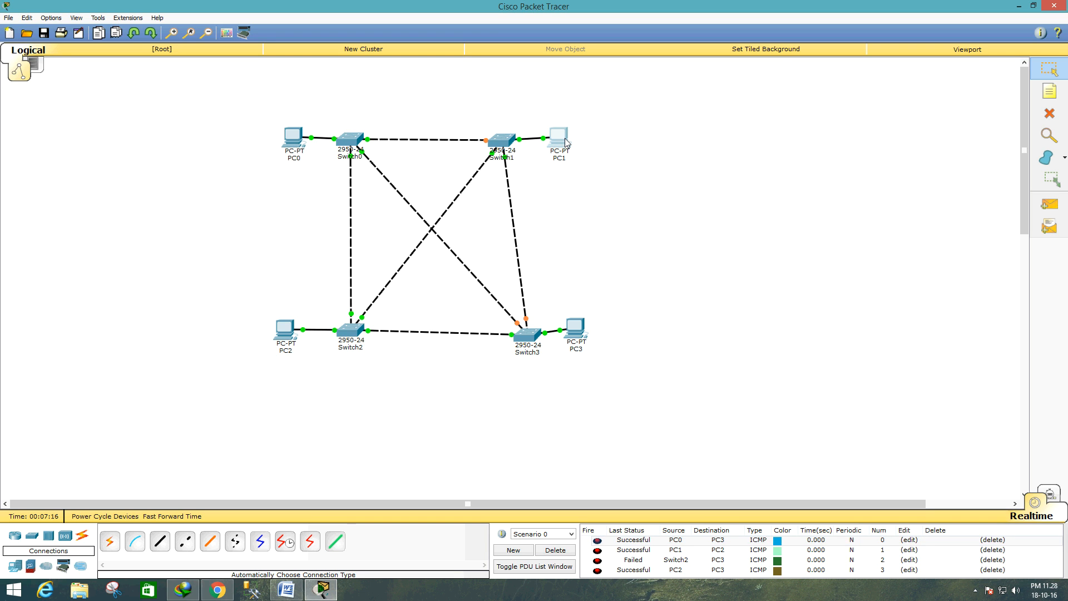
pyautogui.moveTo(587, 340); pyautogui.dragTo(591, 347)
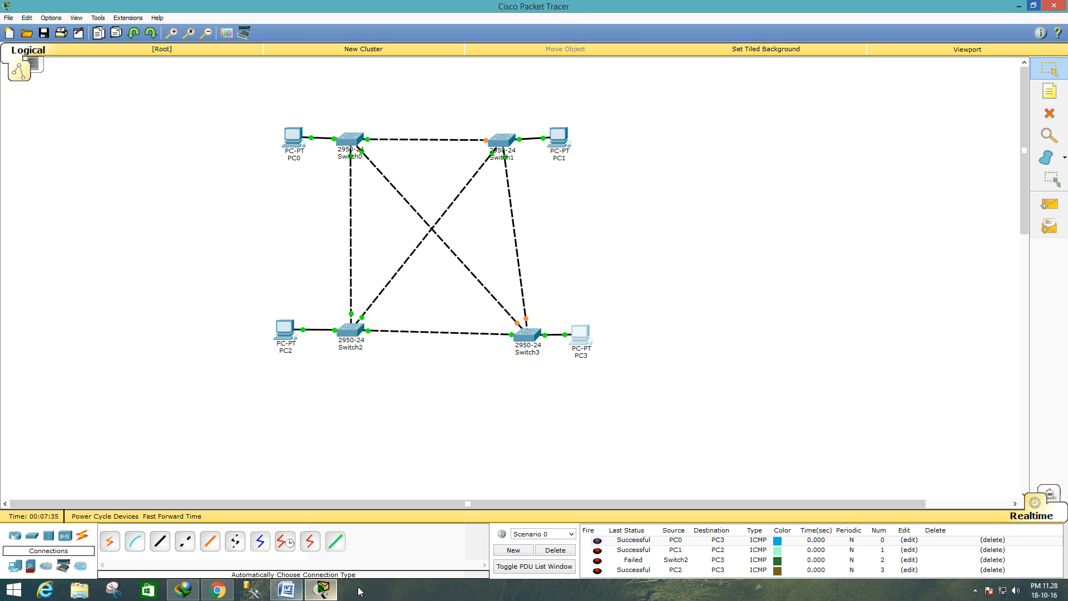
pyautogui.click(974, 597)
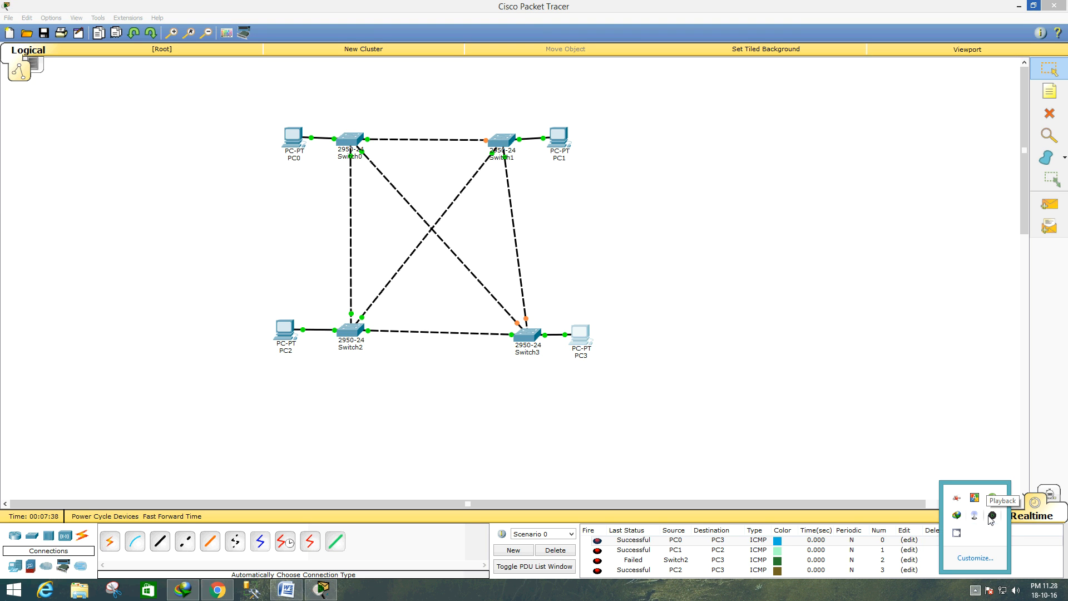